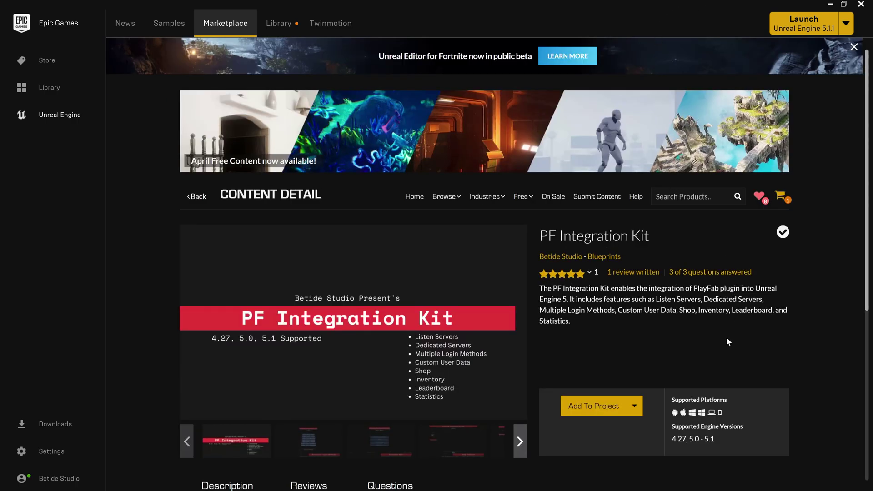
Step: Add the PF Integration Kit asset to the PlayFabTut 5.1 project and close the launcher
{"action": "left_click", "coordinate": [599, 406]}
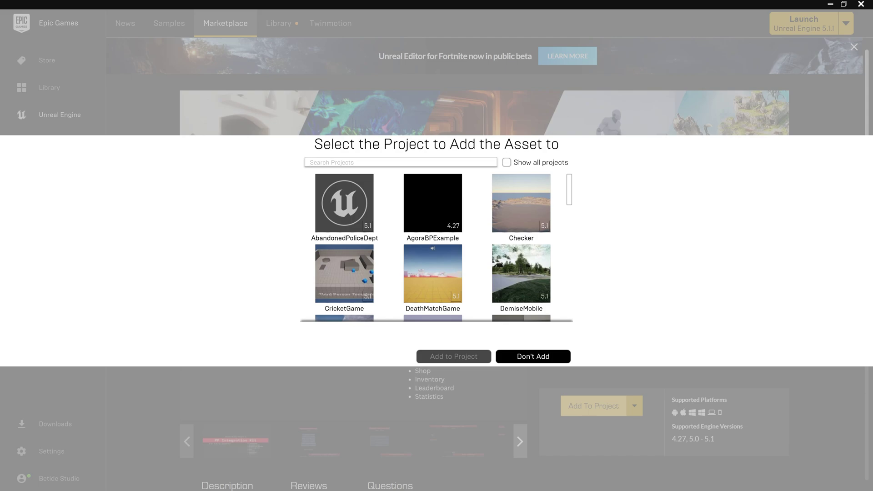
{"action": "left_click", "coordinate": [426, 161]}
{"action": "type", "text": "plaa"}
{"action": "key", "text": "BackSpace"}
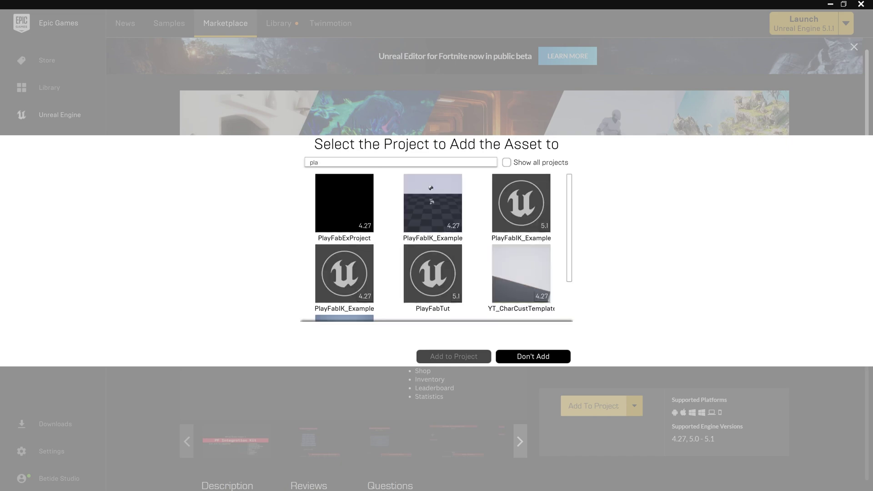
{"action": "type", "text": "y"}
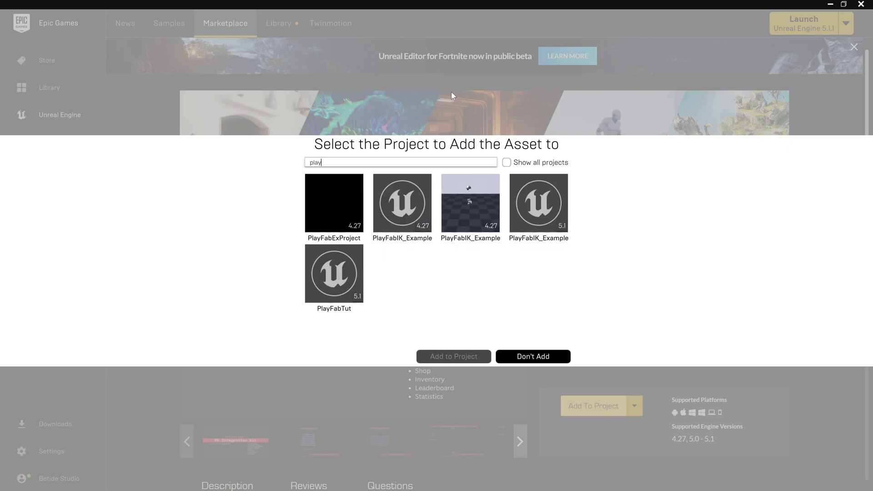
{"action": "left_click", "coordinate": [328, 289]}
{"action": "left_click", "coordinate": [450, 357]}
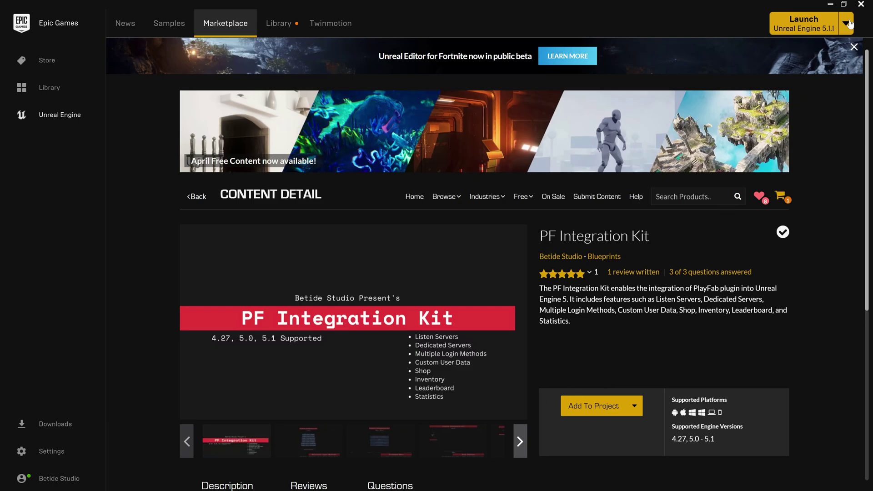
{"action": "left_click", "coordinate": [860, 4]}
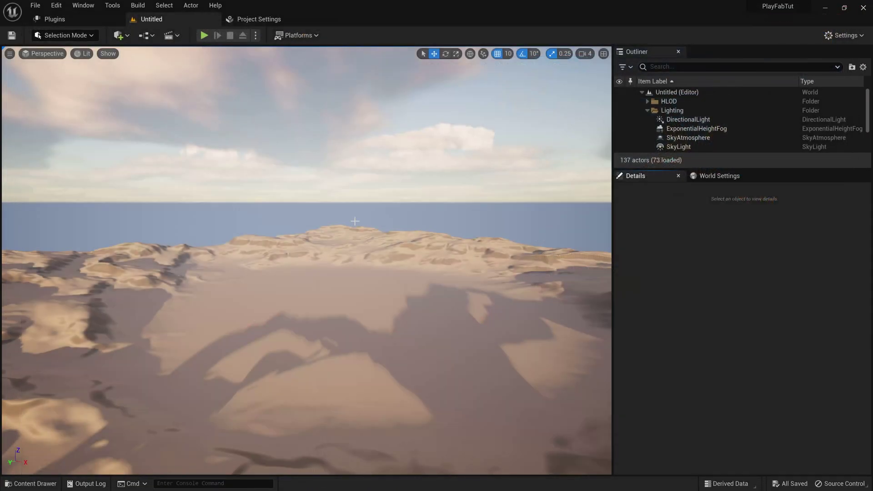
Step: Open the MenuMap level from the PFIntegrationKit Level folder in the PlayFabTut project
{"action": "left_click", "coordinate": [29, 484]}
{"action": "double_click", "coordinate": [181, 340]}
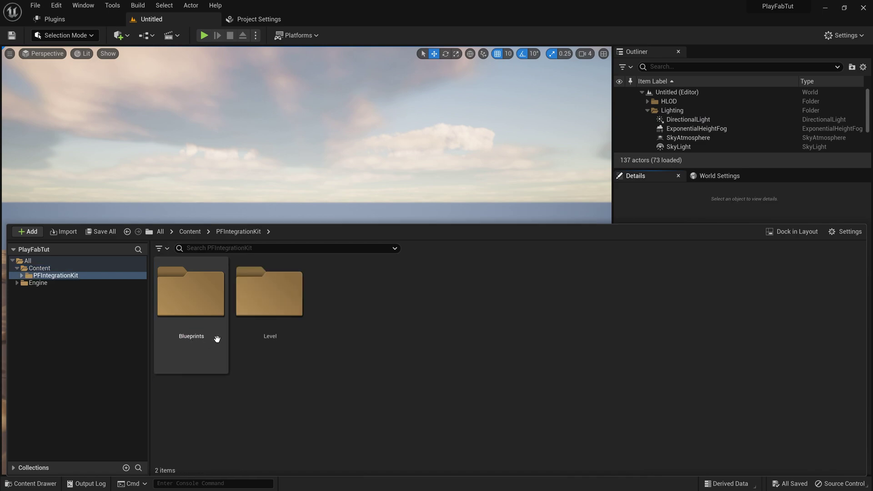
{"action": "double_click", "coordinate": [244, 341]}
{"action": "double_click", "coordinate": [211, 339]}
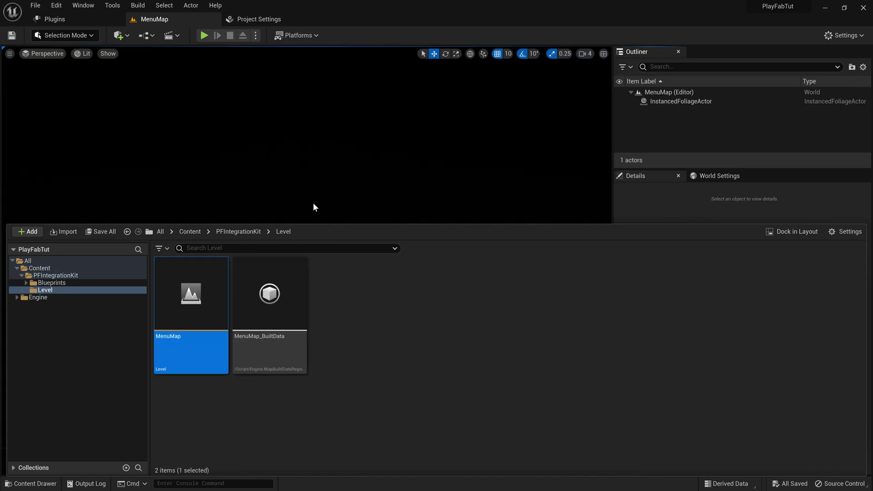
{"action": "right_click", "coordinate": [313, 207]}
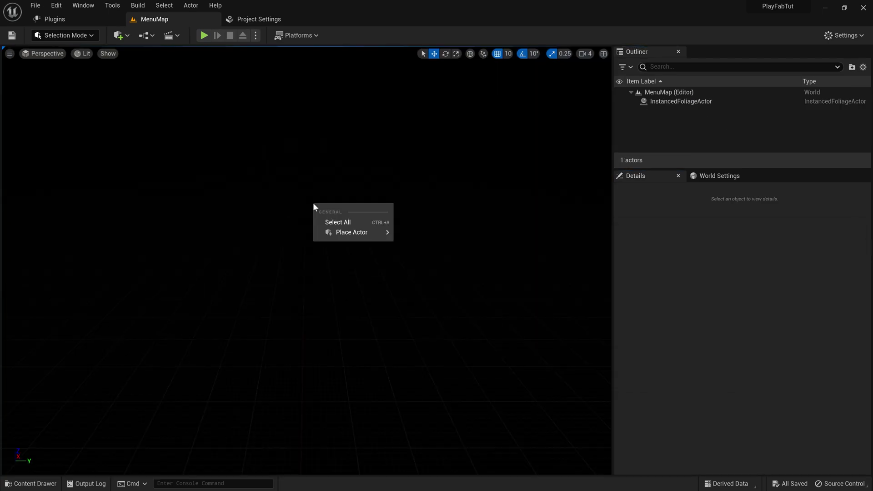
{"action": "left_click", "coordinate": [314, 201]}
Step: Try to play the level in the editor, then cancel and dismiss the message log
{"action": "left_click", "coordinate": [200, 39]}
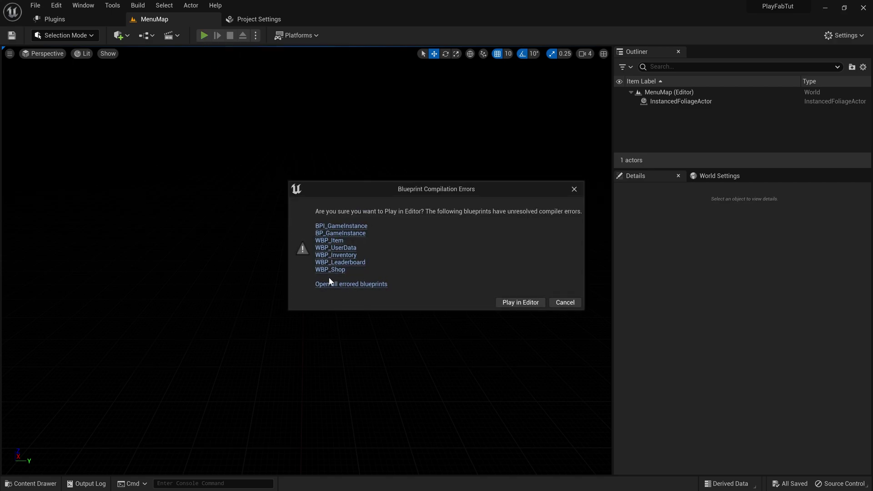
{"action": "left_click", "coordinate": [566, 302]}
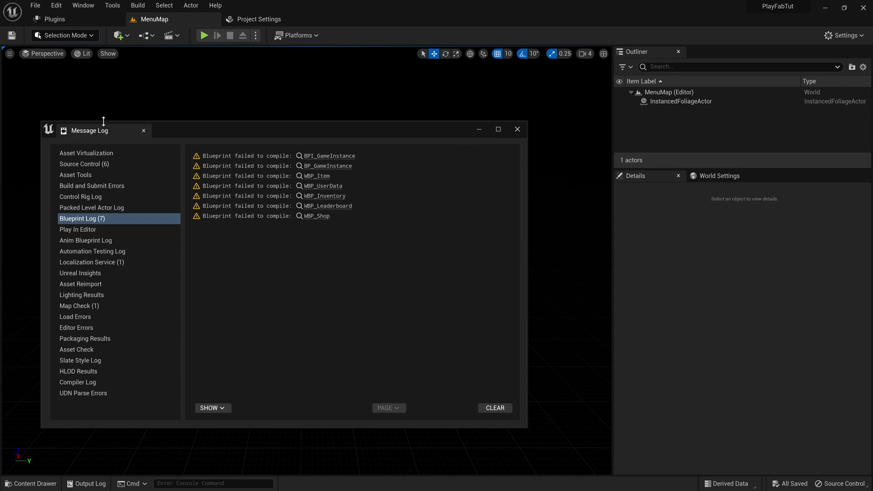
{"action": "key", "text": "alt+F4"}
Step: Find the PlayFab Marketplace Plugin in the plugin browser by searching for "playfa" and enable it
{"action": "key", "text": "super+Down"}
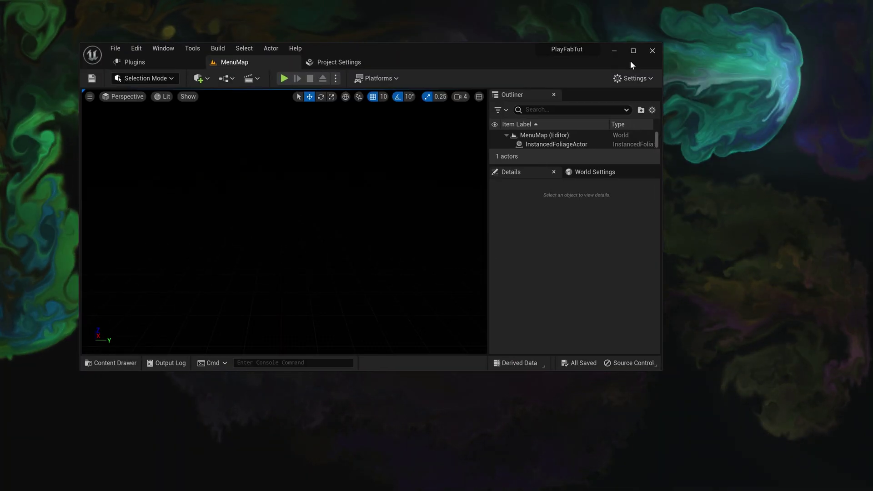
{"action": "left_click", "coordinate": [632, 78]}
{"action": "left_click", "coordinate": [636, 126]}
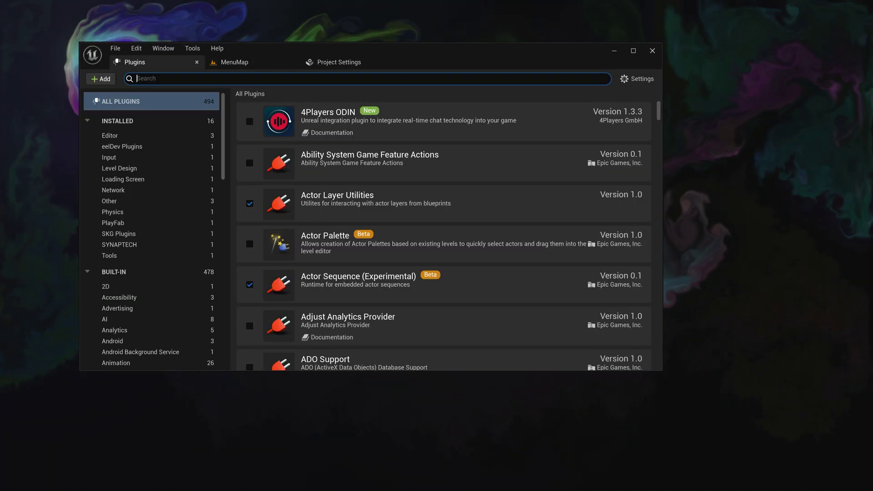
{"action": "type", "text": "play"}
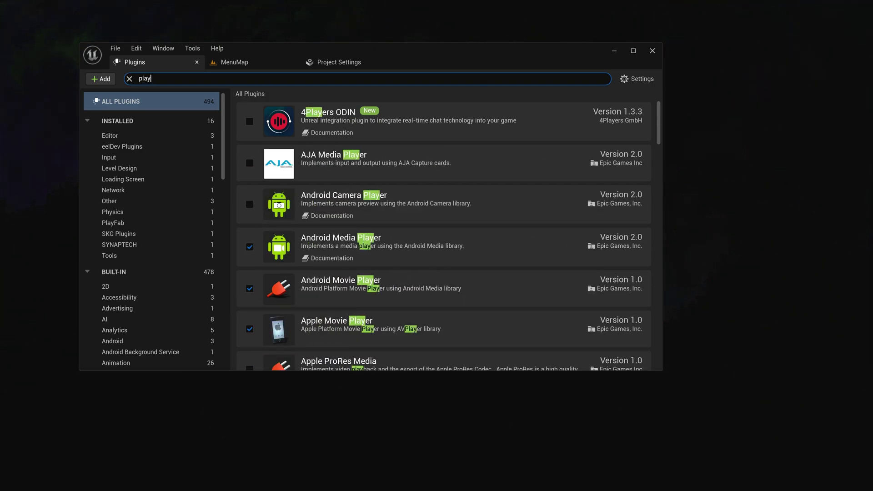
{"action": "type", "text": "fa"}
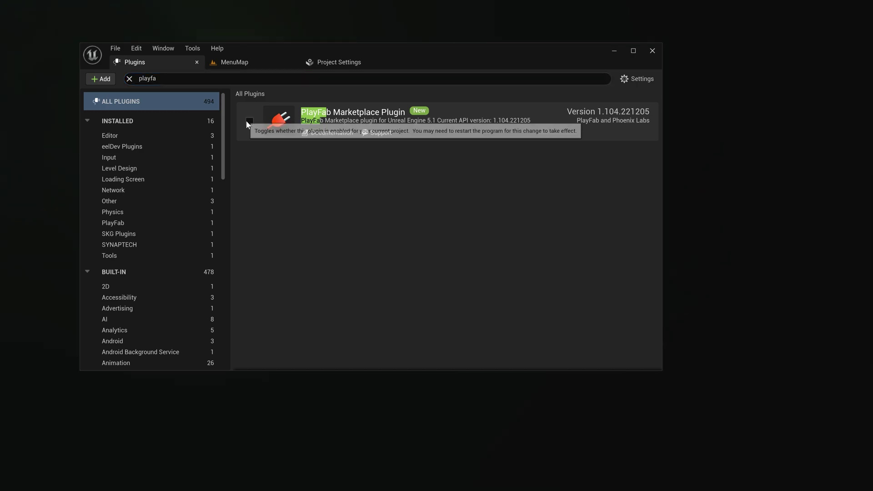
{"action": "left_click", "coordinate": [248, 121]}
Step: Search the plugins for "vares", enable VaRest, and restart the editor to apply the plugin changes
{"action": "key", "text": "ctrl+a"}
{"action": "type", "text": "v"}
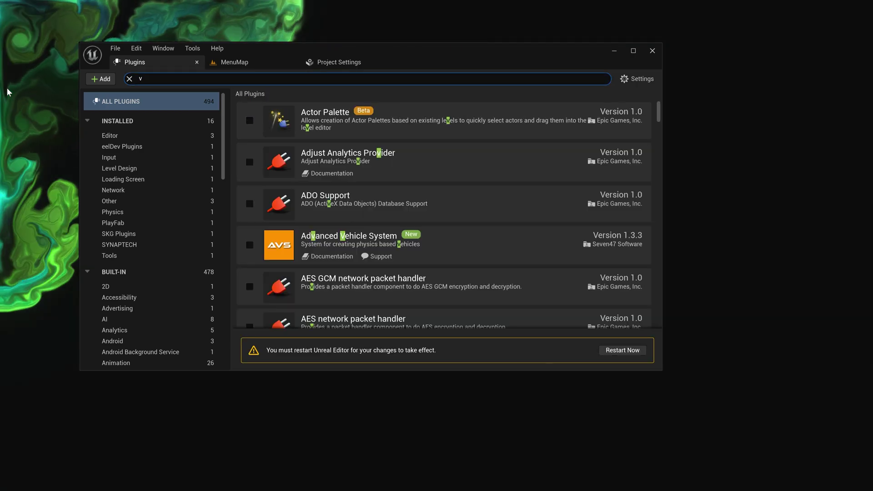
{"action": "type", "text": "ares"}
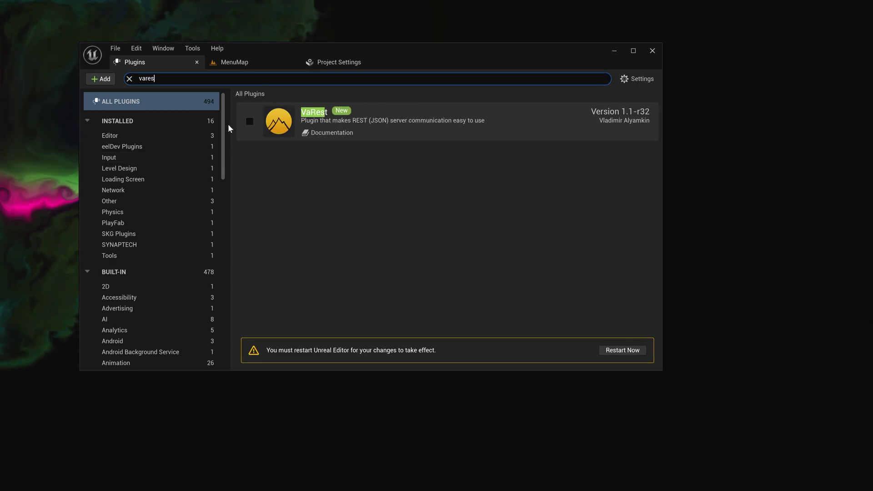
{"action": "left_click", "coordinate": [249, 121]}
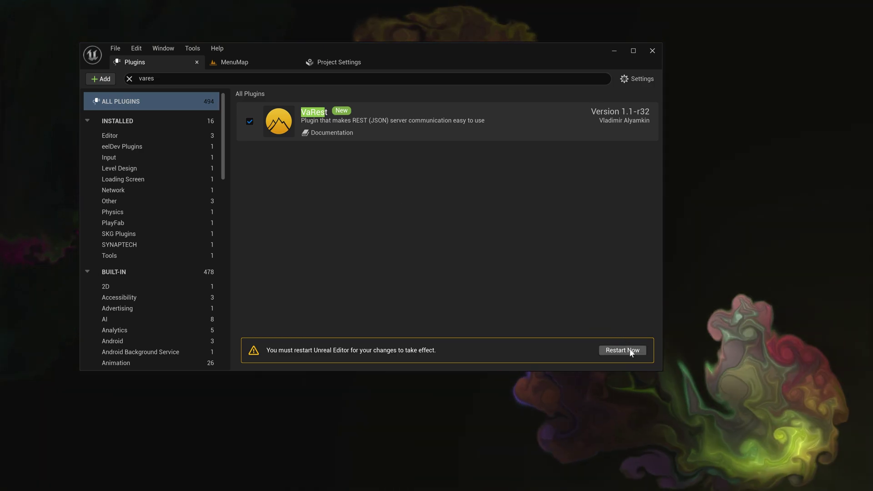
{"action": "left_click", "coordinate": [630, 350]}
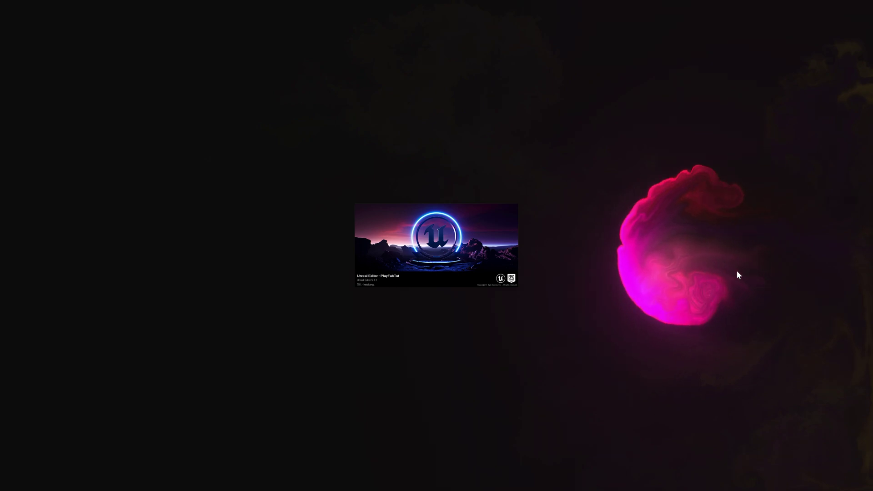
{"action": "left_click", "coordinate": [754, 480]}
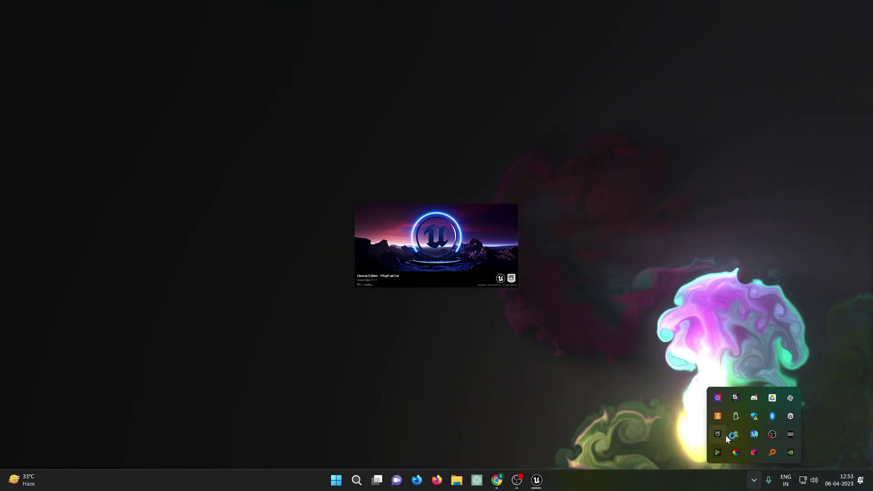
{"action": "right_click", "coordinate": [721, 437]}
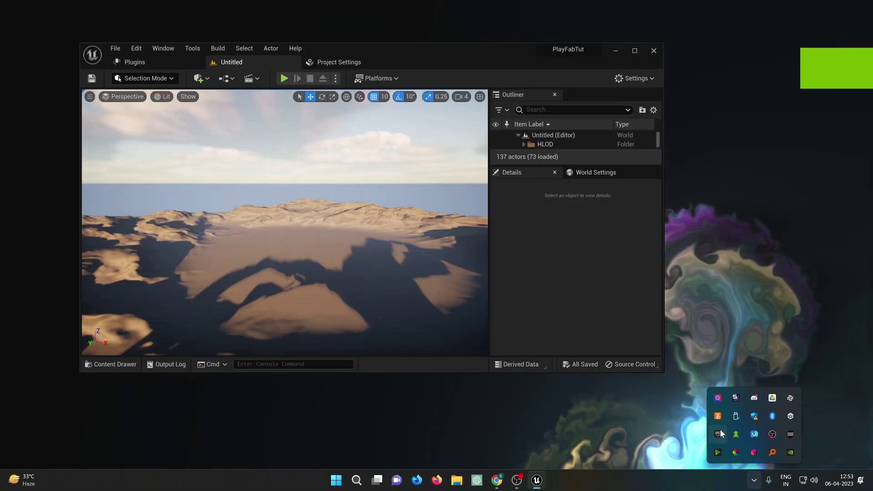
{"action": "right_click", "coordinate": [718, 436]}
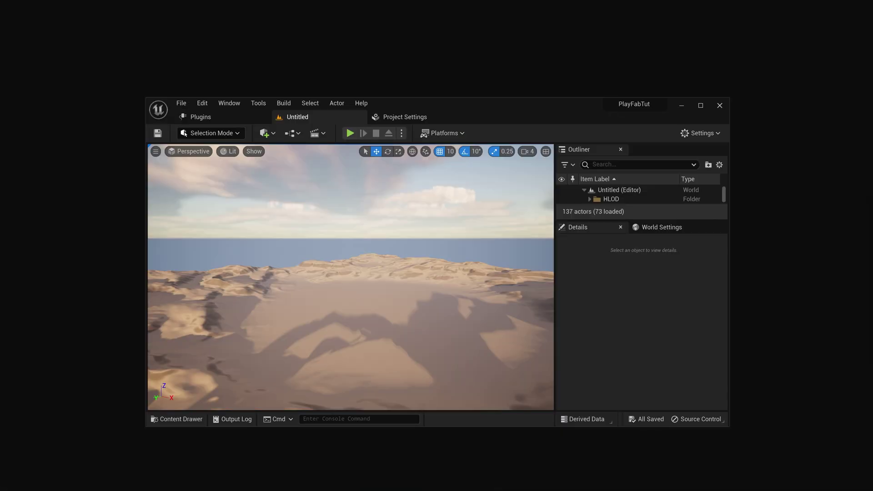
Step: Reopen the MenuMap level in the maximized editor and run a short play test of it
{"action": "left_click_drag", "start_coordinate": [478, 103], "coordinate": [435, 2]}
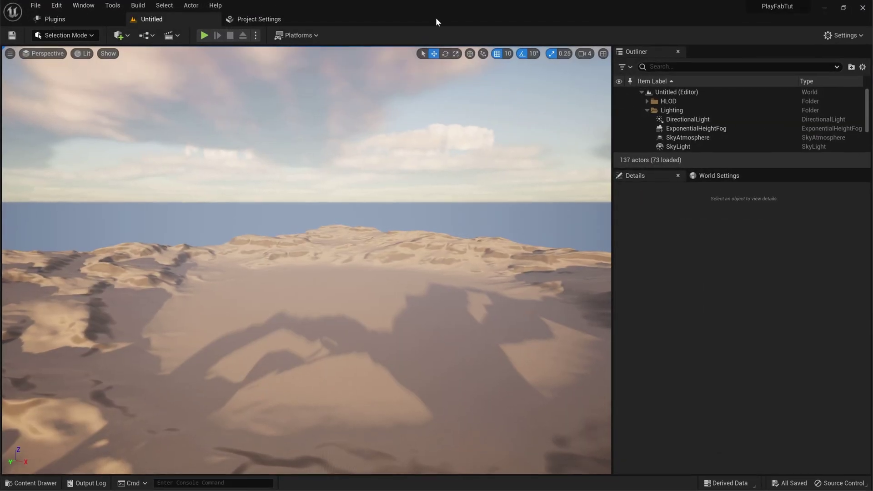
{"action": "left_click", "coordinate": [41, 483]}
{"action": "double_click", "coordinate": [169, 360]}
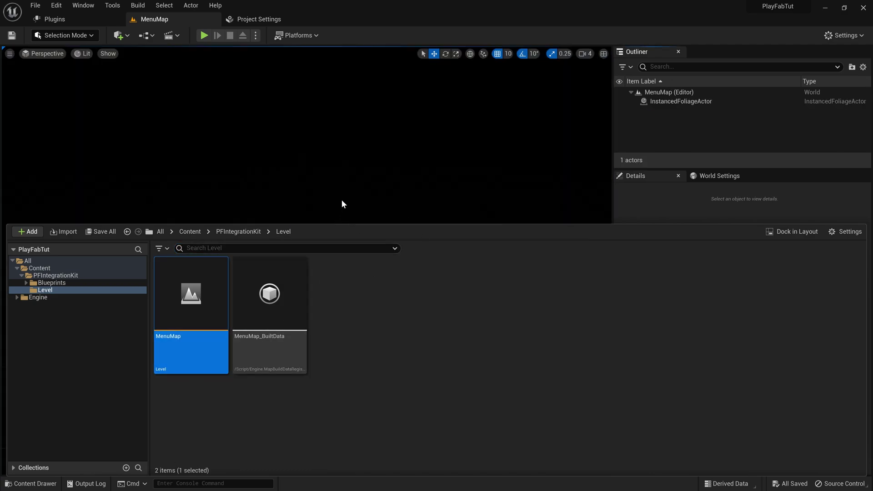
{"action": "left_click", "coordinate": [204, 35]}
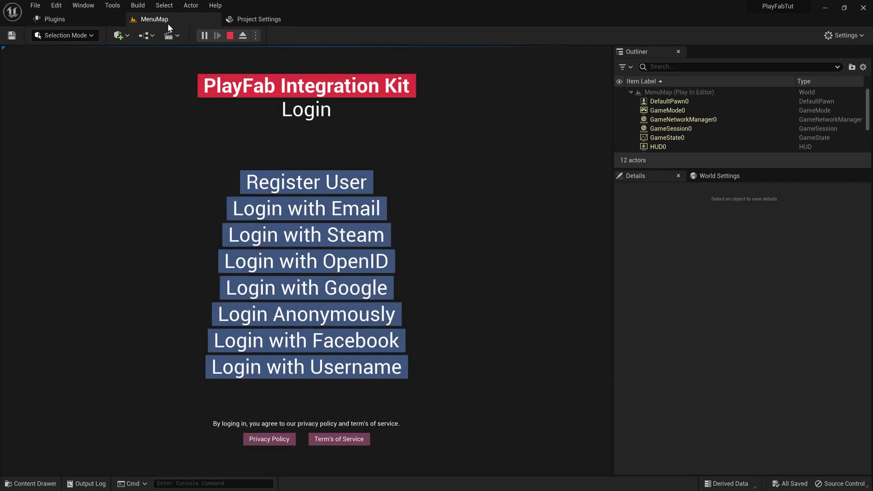
{"action": "left_click", "coordinate": [230, 36]}
Step: Try to open the BP_GameInstance blueprint from the Blueprints/Game folder, then send the crash report and restart the editor
{"action": "left_click", "coordinate": [30, 483]}
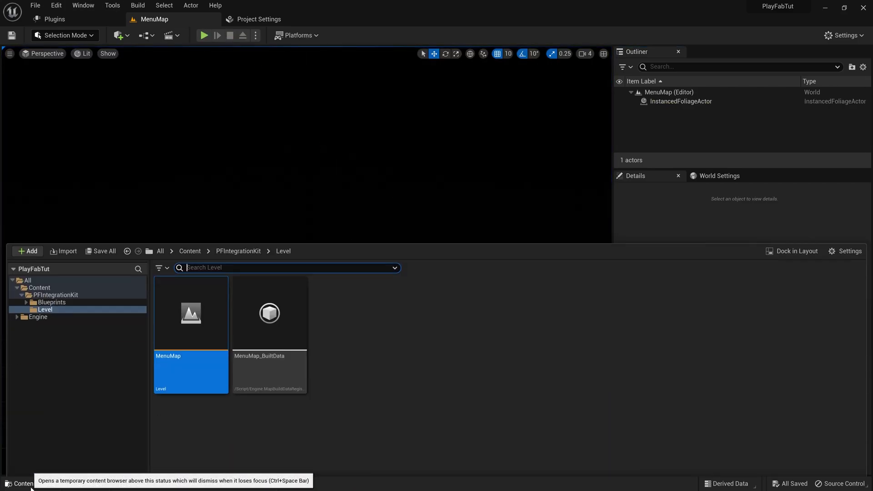
{"action": "left_click", "coordinate": [59, 283]}
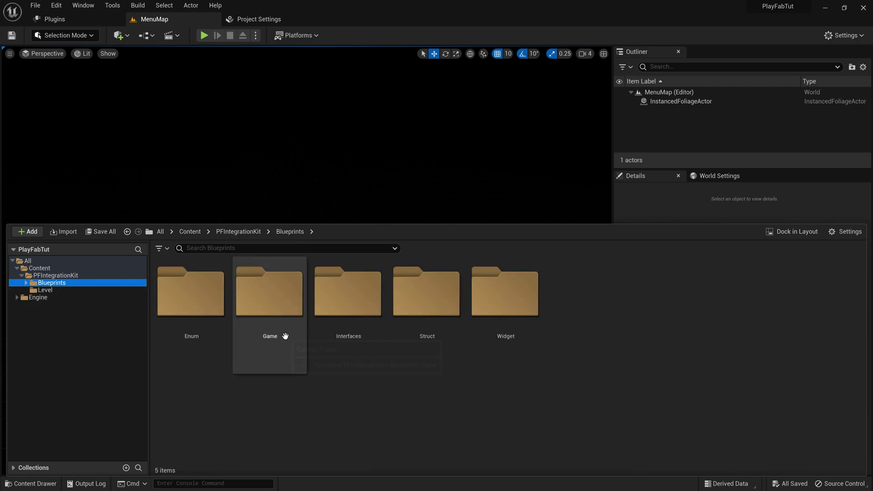
{"action": "double_click", "coordinate": [299, 346]}
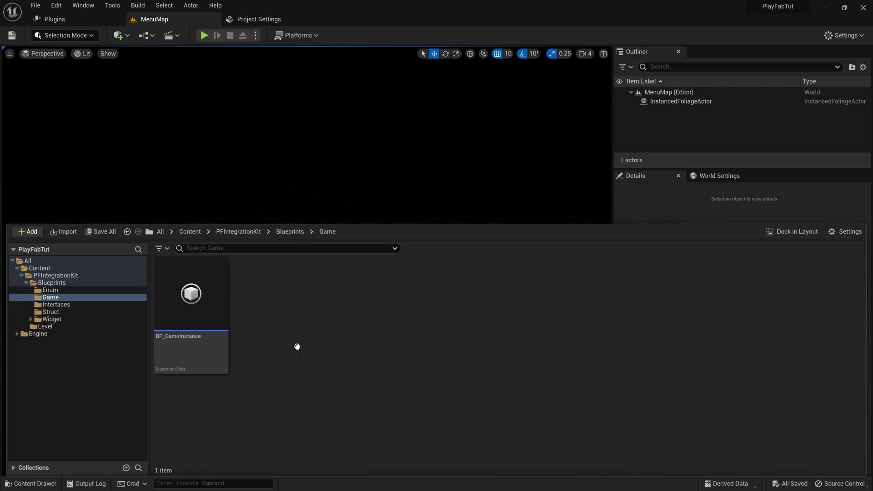
{"action": "left_click", "coordinate": [206, 349]}
{"action": "double_click", "coordinate": [205, 350]}
{"action": "left_click_drag", "start_coordinate": [672, 110], "coordinate": [243, 24]}
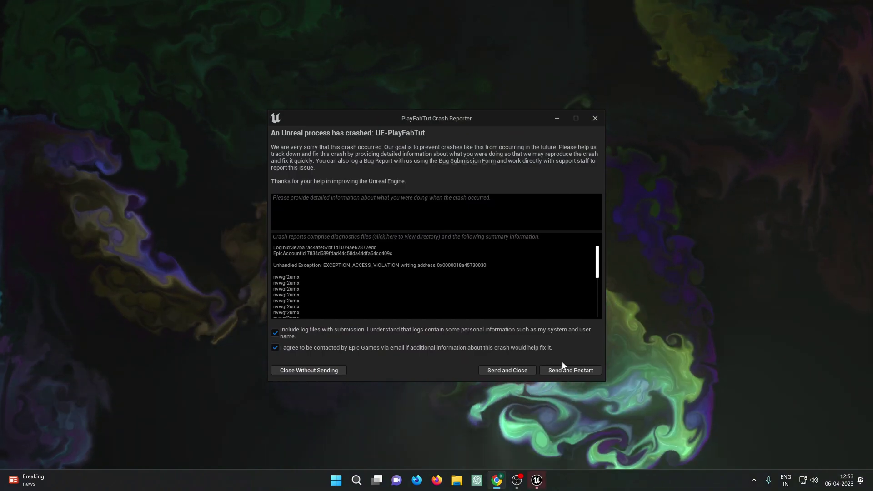
{"action": "left_click", "coordinate": [565, 370]}
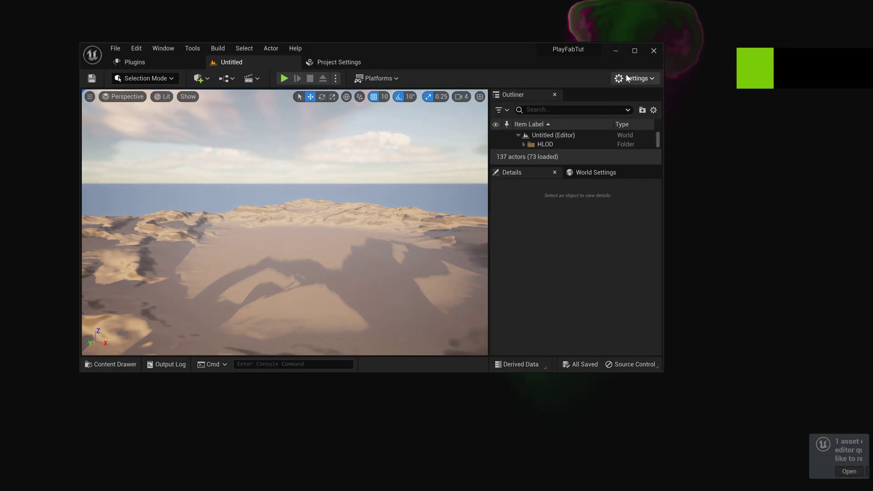
Step: Set the Default RHI for the Windows platform to DirectX 11 in the project settings
{"action": "left_click", "coordinate": [634, 78]}
{"action": "left_click", "coordinate": [628, 112]}
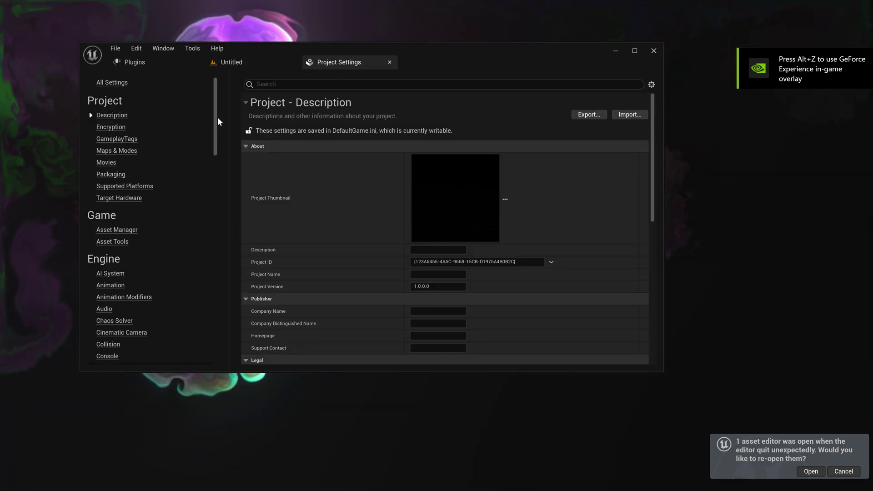
{"action": "scroll", "coordinate": [204, 265], "scroll_direction": "down", "scroll_amount": 10}
{"action": "scroll", "coordinate": [203, 250], "scroll_direction": "up", "scroll_amount": 5}
{"action": "left_click_drag", "start_coordinate": [217, 237], "coordinate": [217, 257]}
{"action": "scroll", "coordinate": [176, 270], "scroll_direction": "down", "scroll_amount": 6}
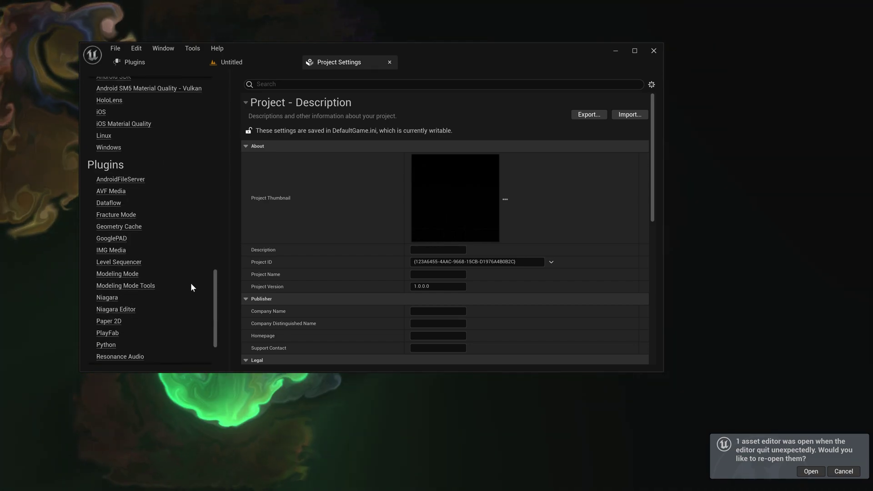
{"action": "left_click", "coordinate": [112, 147]}
{"action": "left_click", "coordinate": [459, 269]}
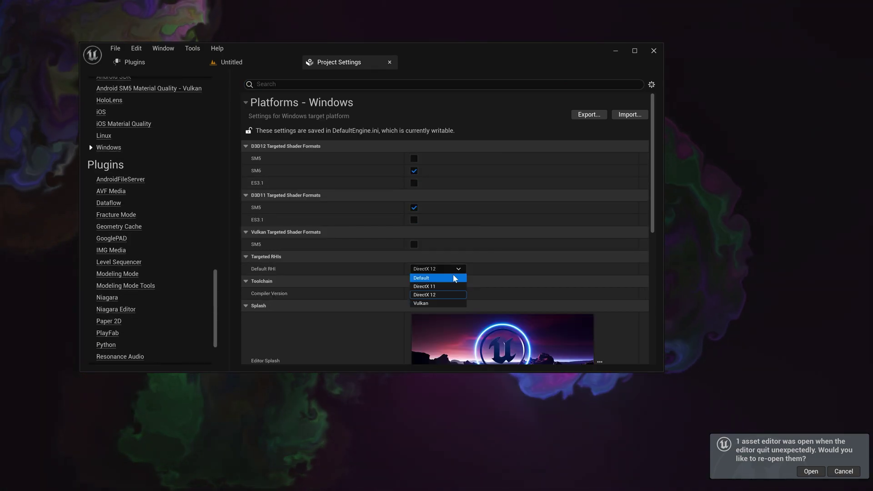
{"action": "left_click", "coordinate": [452, 287]}
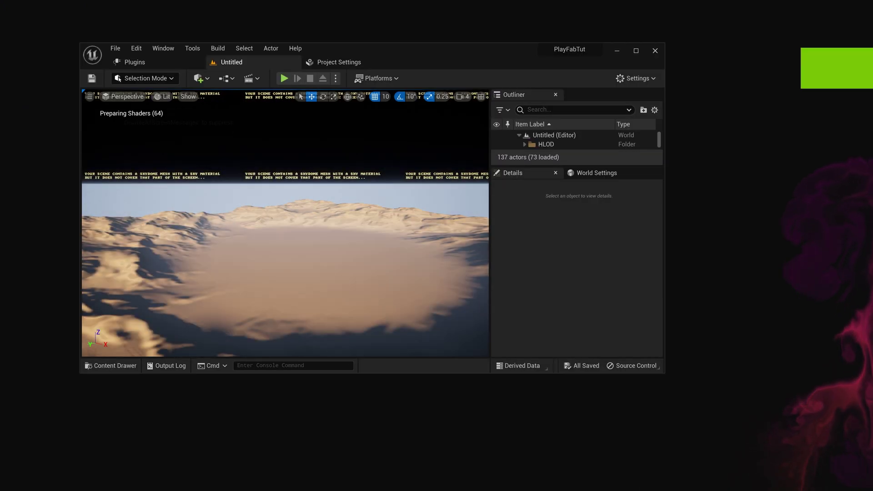
Step: Maximize the restarted editor and load MenuMap from the content browser again
{"action": "left_click_drag", "start_coordinate": [407, 53], "coordinate": [418, 1]}
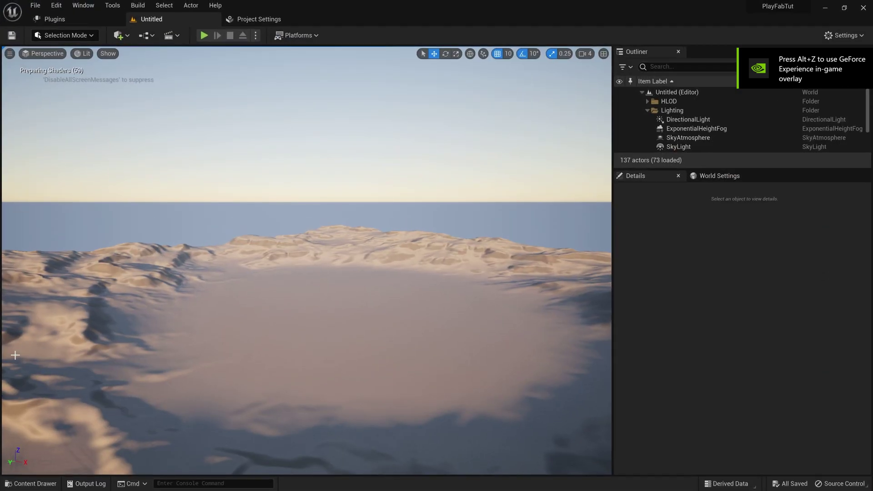
{"action": "left_click", "coordinate": [30, 483]}
{"action": "double_click", "coordinate": [199, 334]}
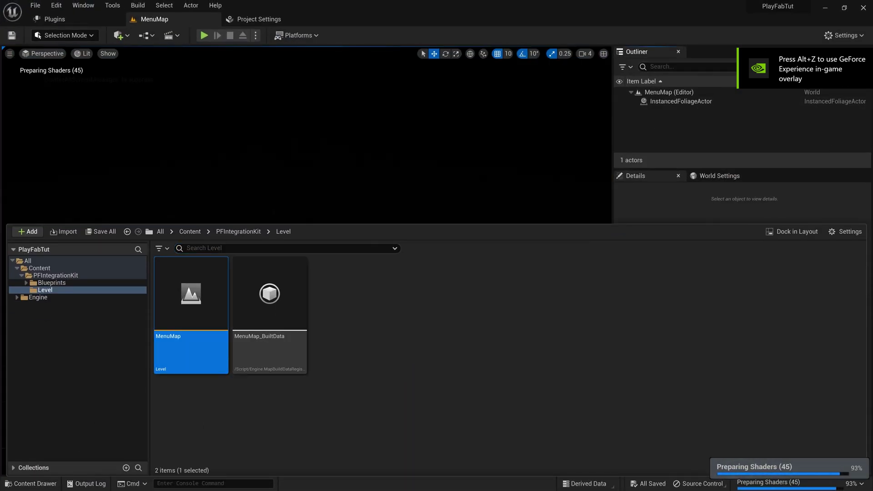
Step: Set the project's Game Instance Class to BP_GameInstance and its Game Default Map to MenuMap
{"action": "left_click", "coordinate": [845, 35]}
{"action": "left_click", "coordinate": [816, 69]}
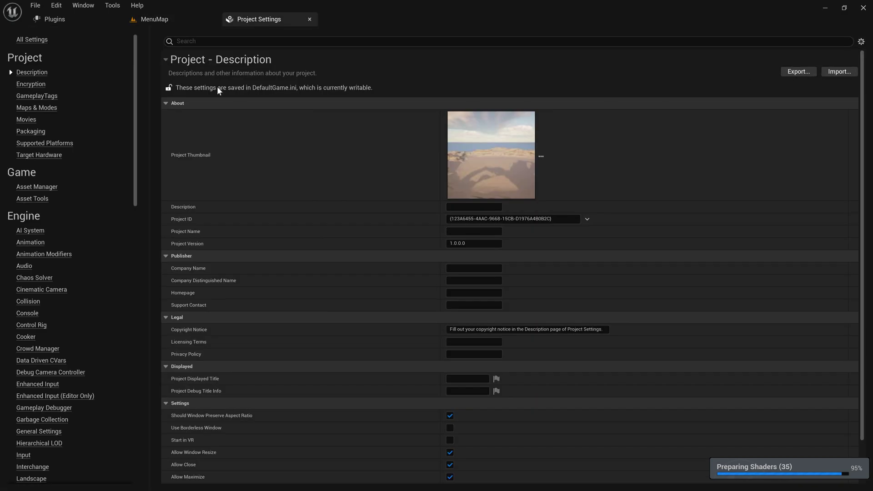
{"action": "left_click", "coordinate": [48, 112]}
{"action": "left_click", "coordinate": [502, 329]}
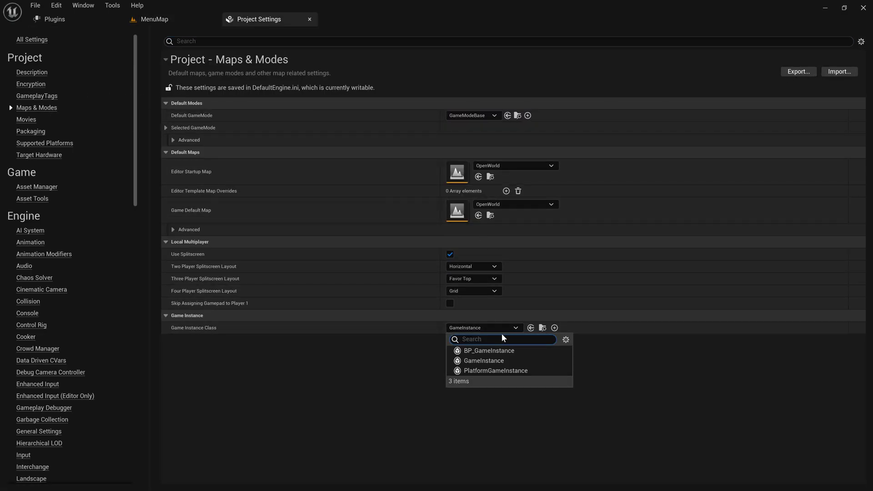
{"action": "left_click", "coordinate": [497, 352]}
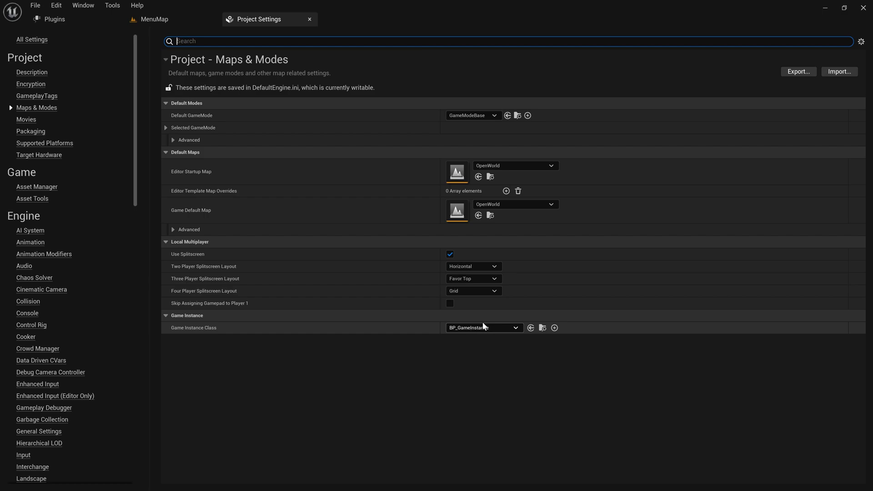
{"action": "left_click", "coordinate": [491, 204]}
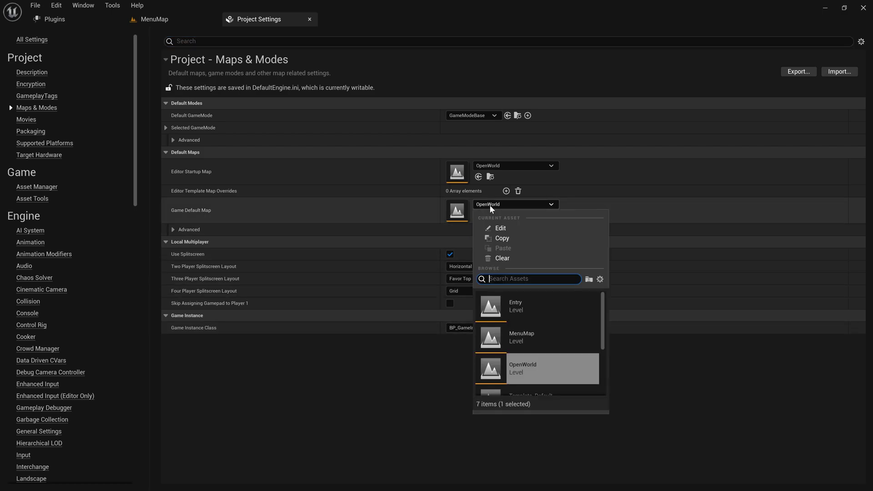
{"action": "left_click", "coordinate": [521, 337]}
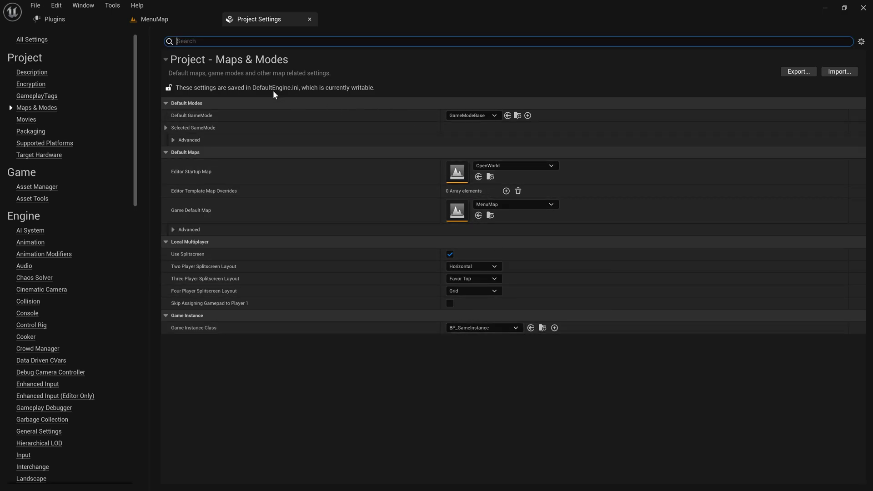
{"action": "left_click", "coordinate": [164, 19]}
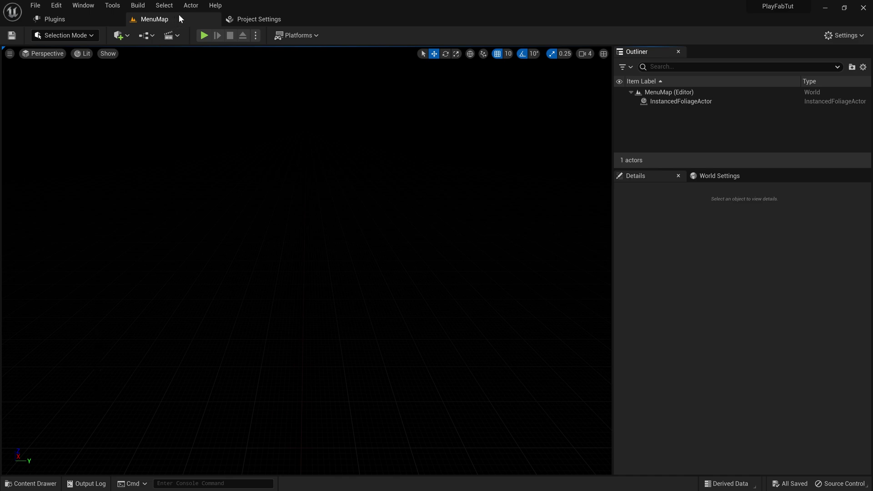
{"action": "left_click", "coordinate": [25, 484]}
{"action": "left_click", "coordinate": [25, 484]}
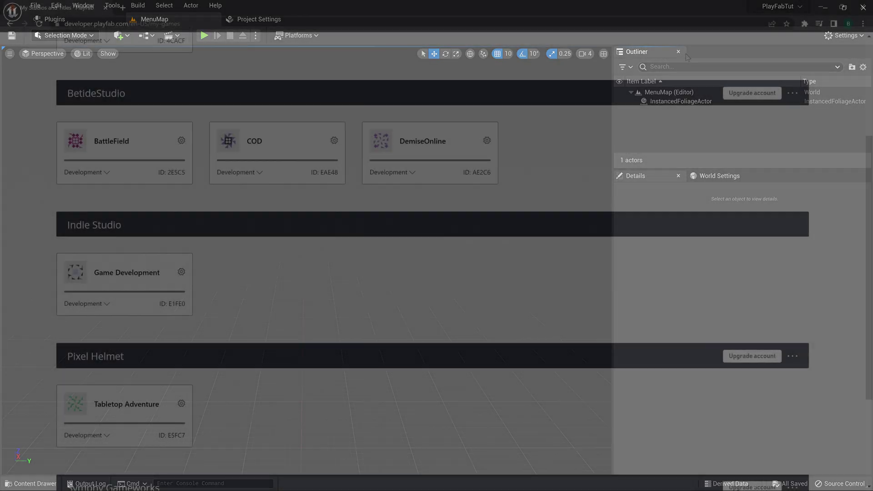
Step: Create a new studio named PlayFab Kit Studio on the PlayFab developer site in the browser
{"action": "scroll", "coordinate": [717, 162], "scroll_direction": "up", "scroll_amount": 5}
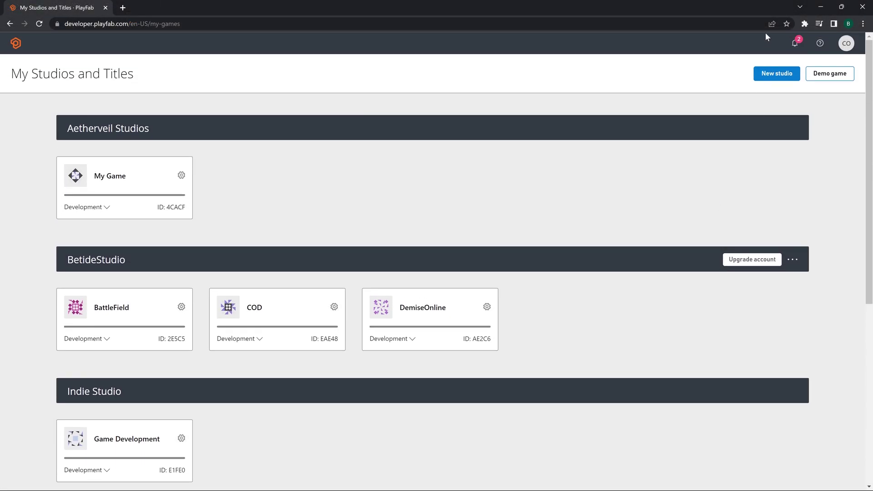
{"action": "left_click", "coordinate": [775, 74]}
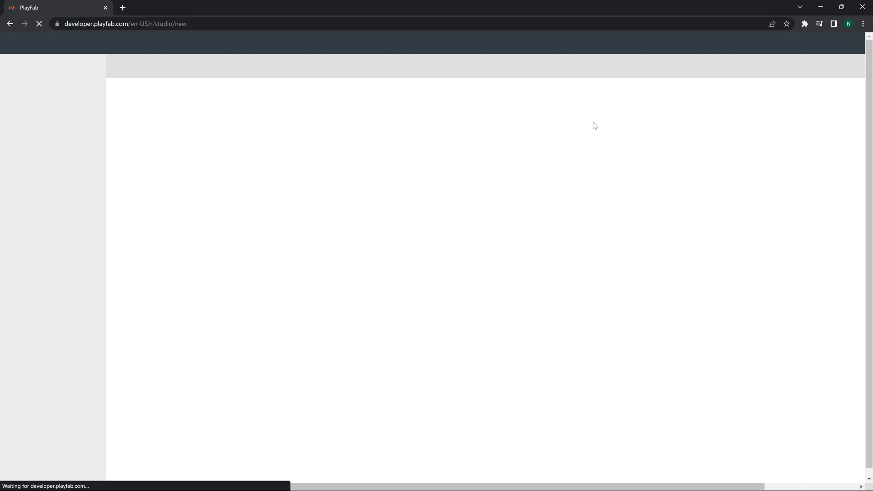
{"action": "left_click", "coordinate": [71, 150]}
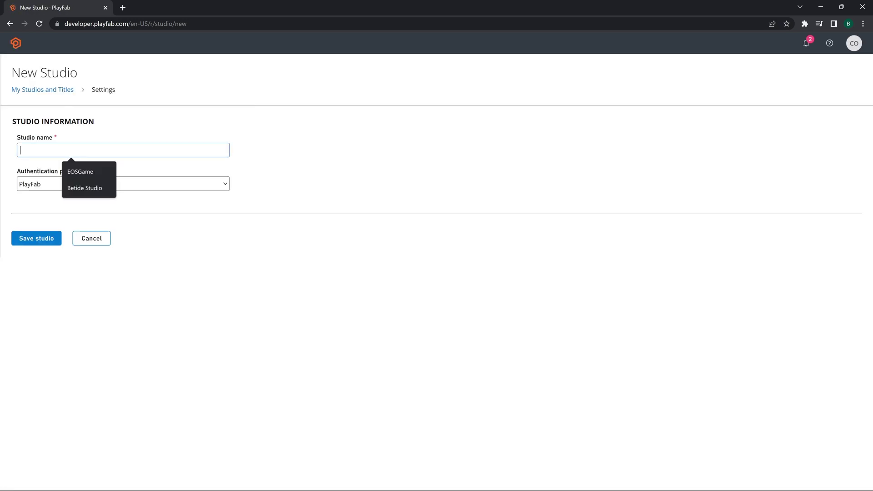
{"action": "type", "text": "PlayFab K"}
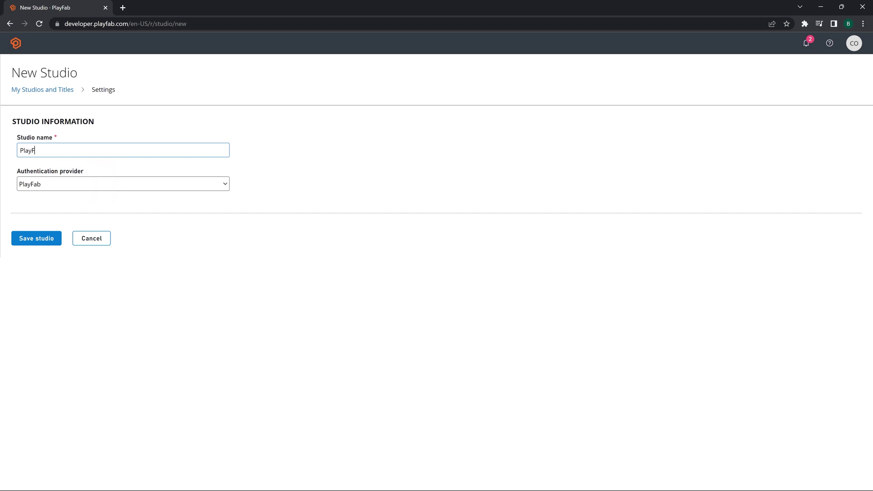
{"action": "type", "text": "it Stuiud"}
{"action": "key", "text": "BackSpace"}
{"action": "key", "text": "BackSpace"}
{"action": "type", "text": "io"}
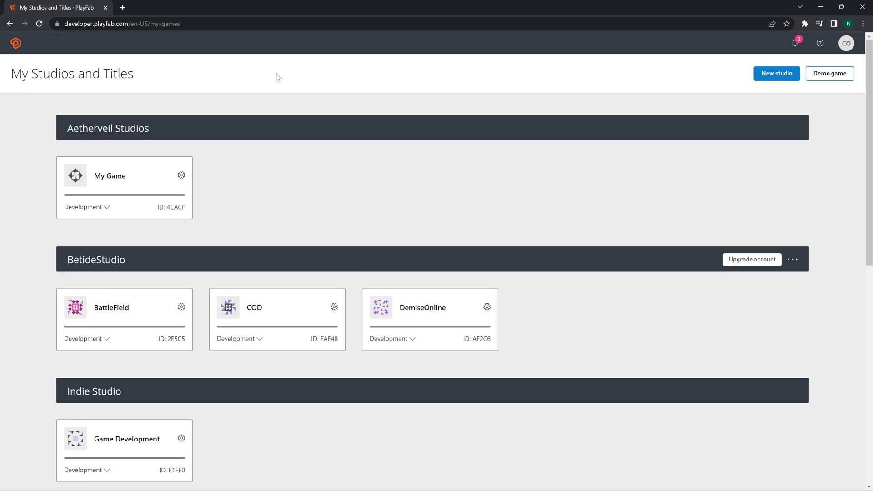
Step: Create a new game title under PlayFab Kit Studio, filling in only its name
{"action": "scroll", "coordinate": [527, 199], "scroll_direction": "down", "scroll_amount": 6}
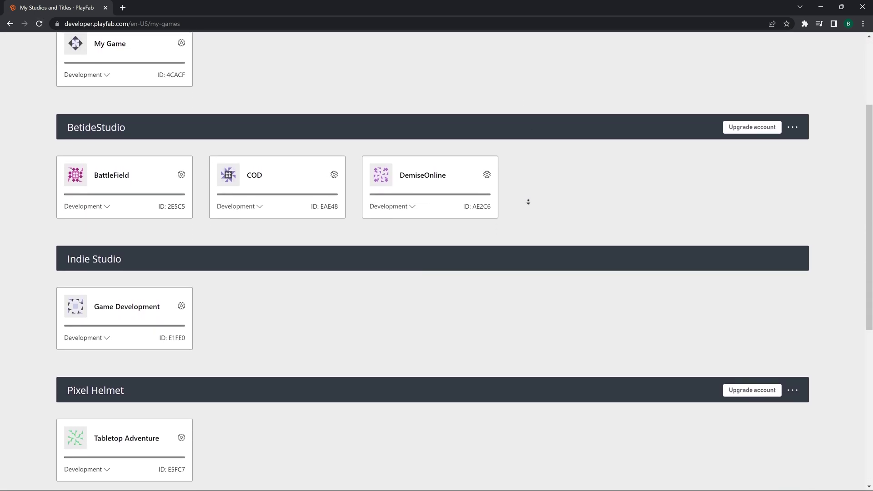
{"action": "scroll", "coordinate": [528, 245], "scroll_direction": "down", "scroll_amount": 4}
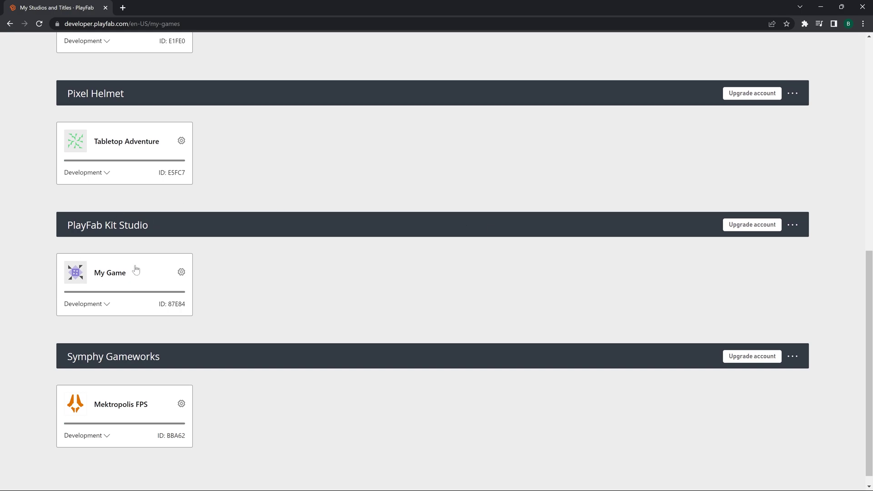
{"action": "left_click", "coordinate": [797, 225]}
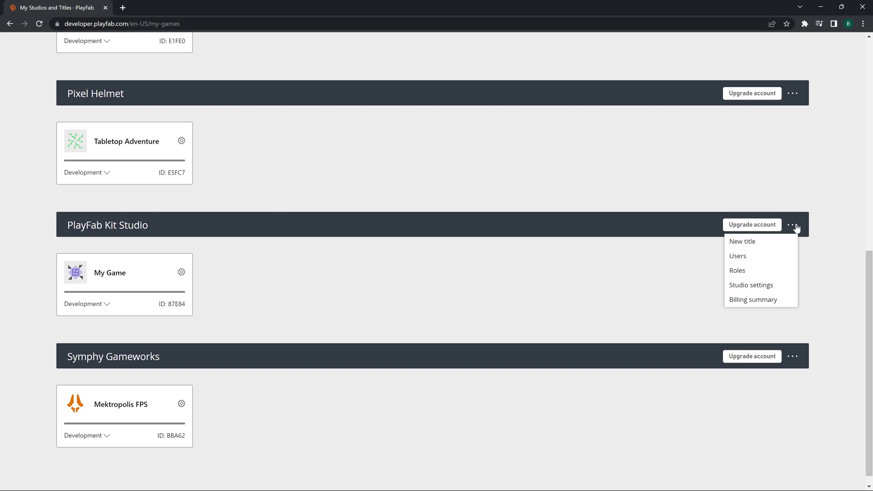
{"action": "left_click", "coordinate": [757, 244]}
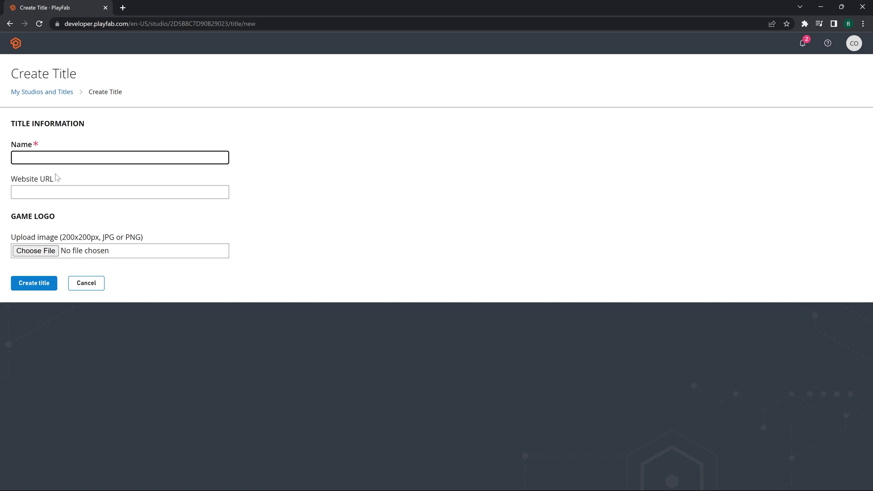
{"action": "left_click", "coordinate": [58, 157]}
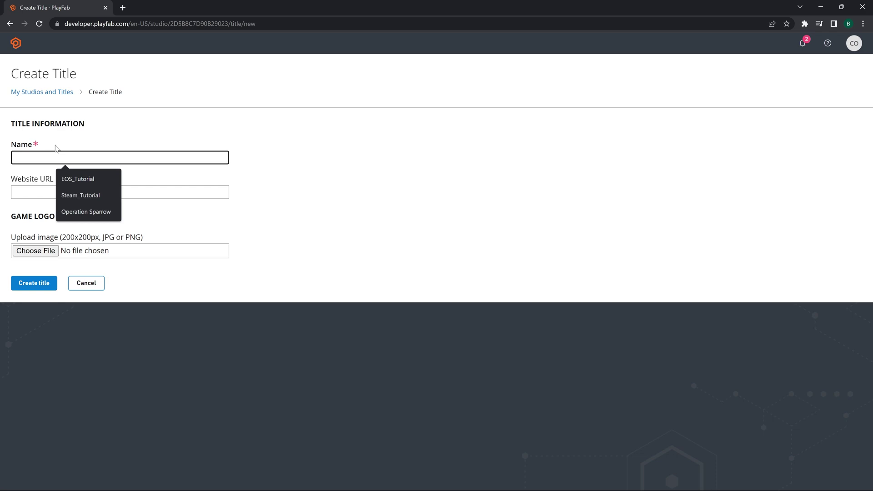
{"action": "type", "text": "PlayF"}
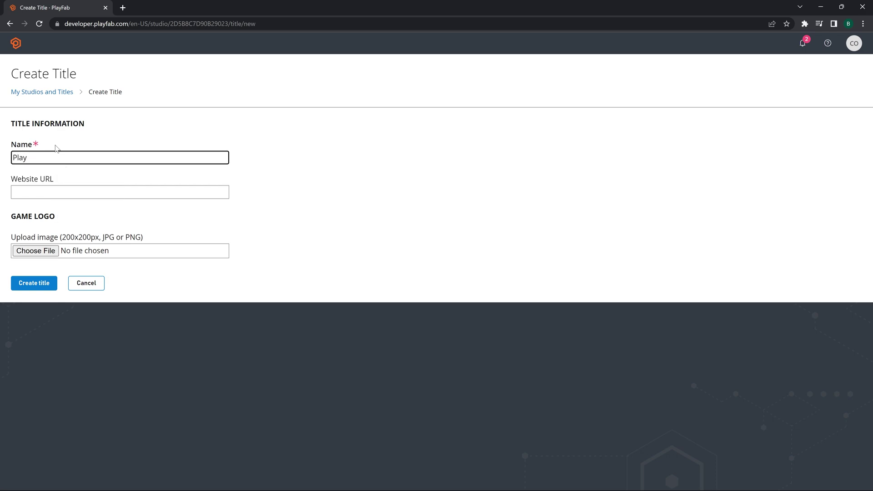
{"action": "key", "text": "BackSpace"}
{"action": "key", "text": "BackSpace"}
{"action": "key", "text": "BackSpace"}
{"action": "type", "text": "FGm"}
{"action": "key", "text": "BackSpace"}
{"action": "type", "text": "ame"}
{"action": "left_click", "coordinate": [38, 288]}
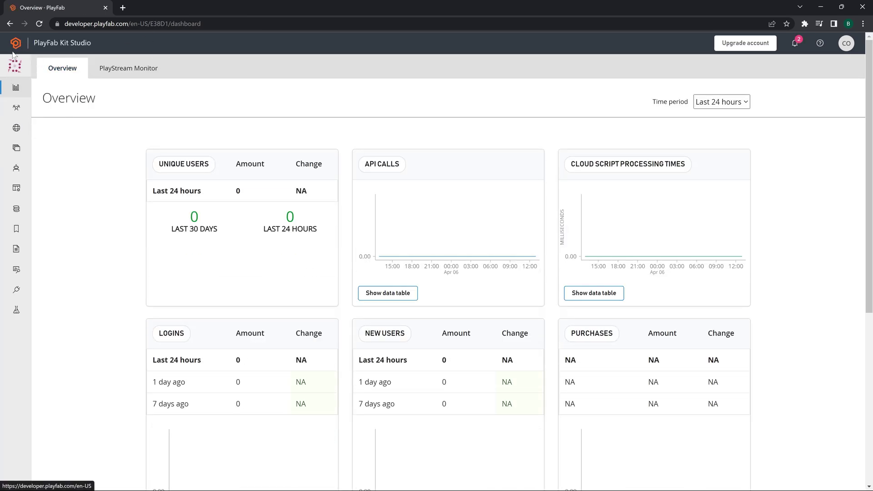
Step: Copy the new title's ID, E38D1, from the dashboard address and switch back to Unreal Editor
{"action": "double_click", "coordinate": [179, 25]}
{"action": "key", "text": "ctrl+c"}
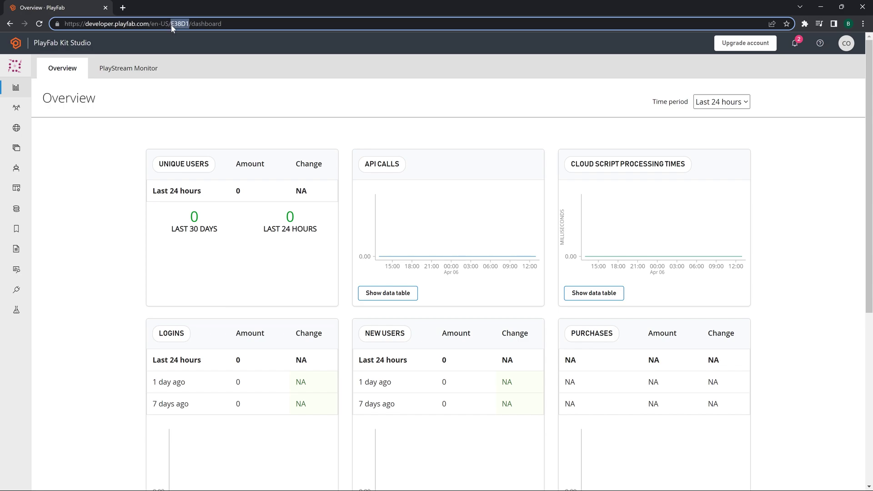
{"action": "mouse_move", "coordinate": [556, 489]}
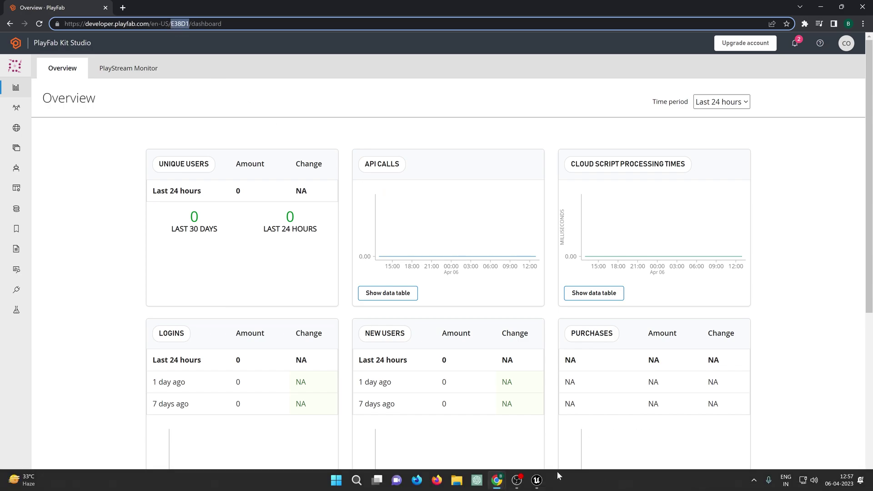
{"action": "left_click", "coordinate": [537, 479]}
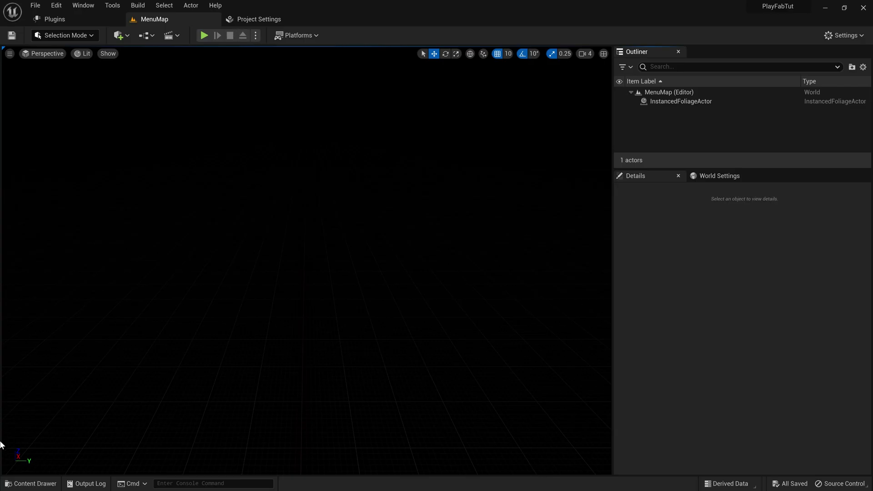
Step: Locate the project's game instance class from Maps & Modes, open the BP_GameInstance blueprint and dock it in the main editor window
{"action": "left_click", "coordinate": [841, 35]}
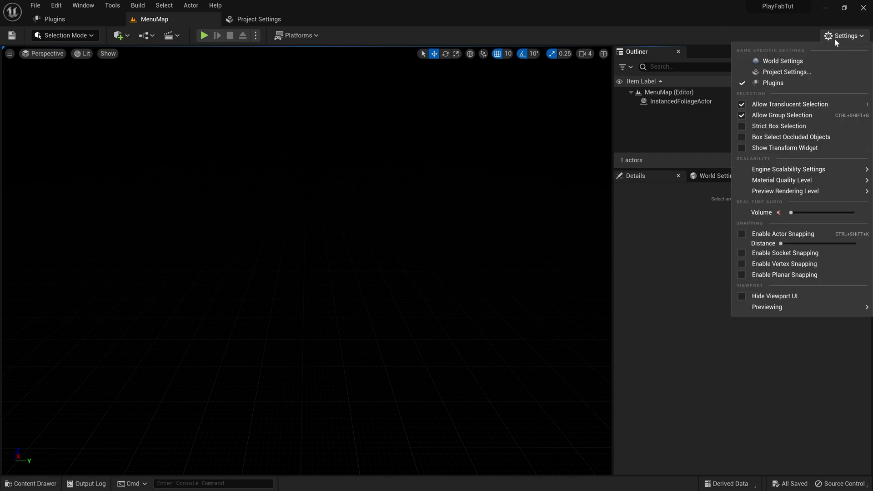
{"action": "left_click", "coordinate": [805, 73]}
{"action": "left_click", "coordinate": [41, 109]}
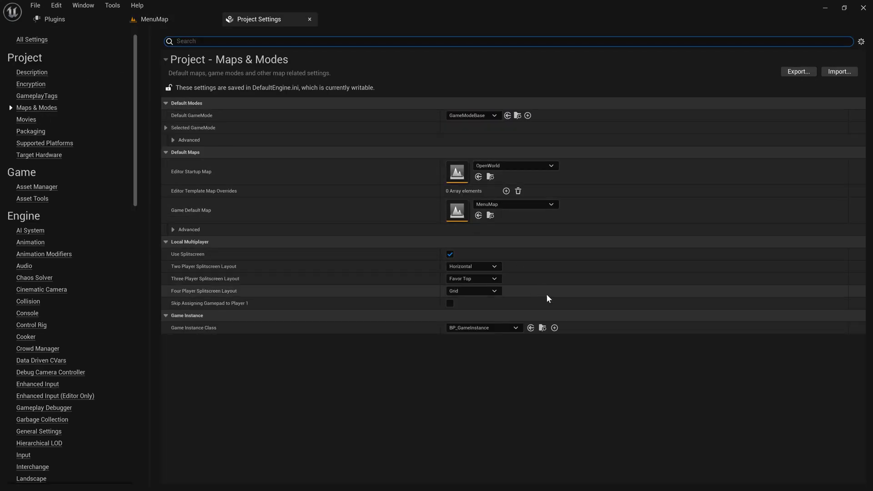
{"action": "left_click", "coordinate": [542, 328]}
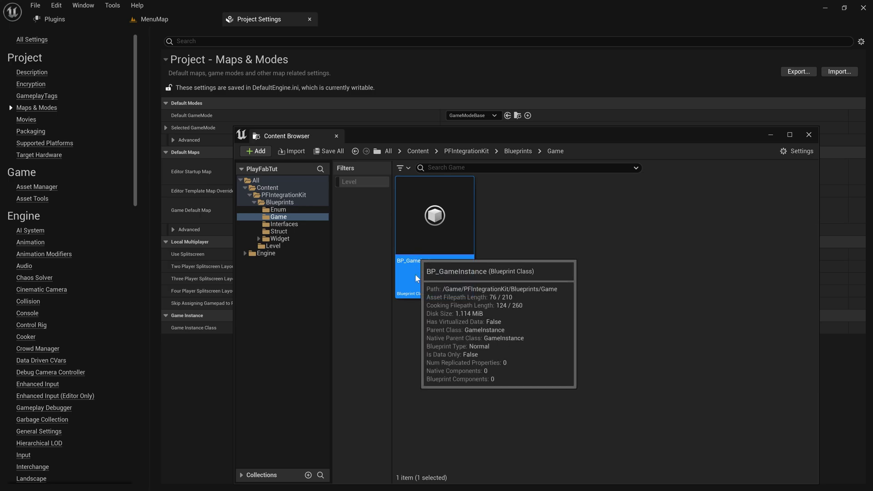
{"action": "left_click", "coordinate": [337, 136]}
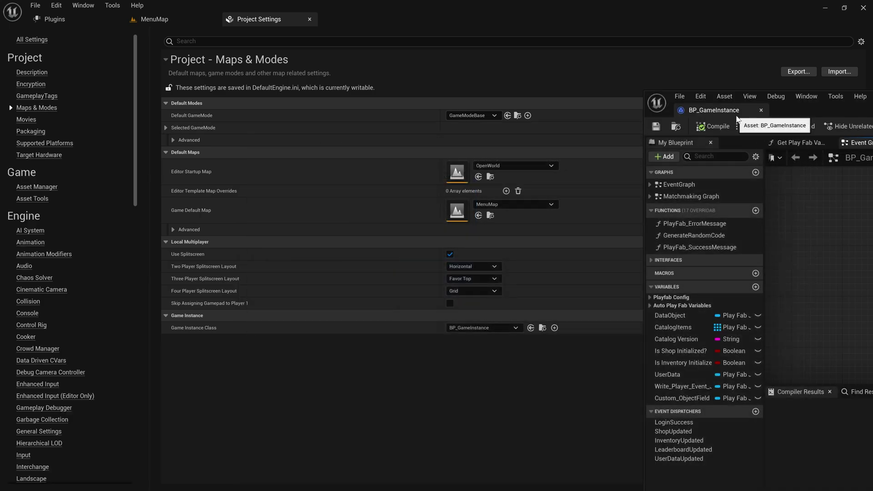
{"action": "left_click_drag", "start_coordinate": [689, 121], "coordinate": [261, 20]}
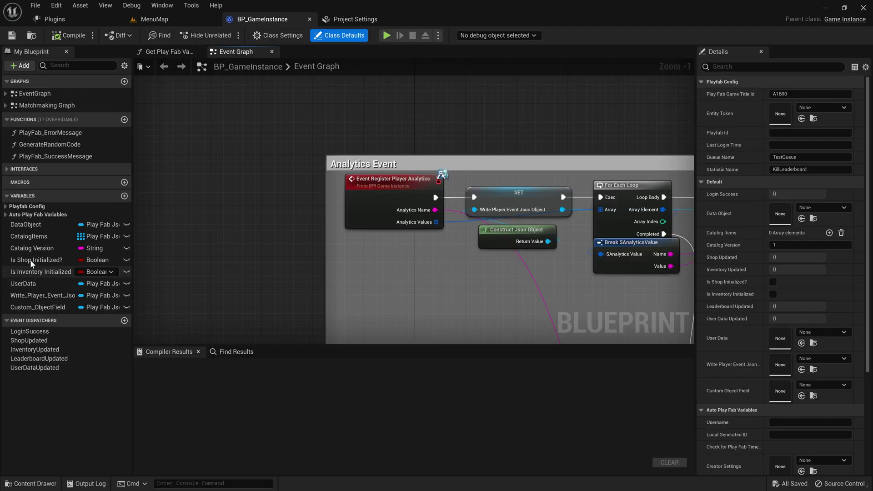
Step: Set the default value of the PlayFab_GameTitleId variable to E38D1, then compile and save BP_GameInstance
{"action": "left_click", "coordinate": [4, 207]}
{"action": "left_click", "coordinate": [44, 216]}
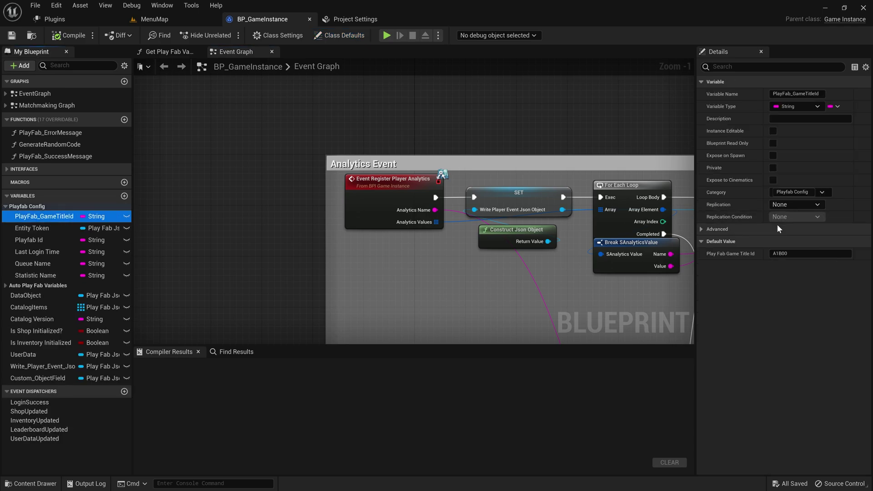
{"action": "left_click", "coordinate": [793, 253]}
{"action": "key", "text": "ctrl+a"}
{"action": "key", "text": "ctrl+v"}
{"action": "key", "text": "Return"}
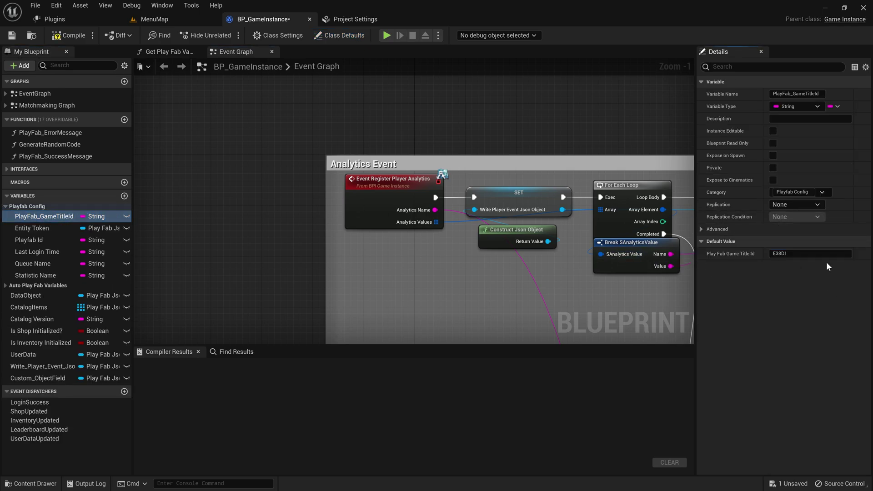
{"action": "left_click", "coordinate": [68, 35]}
{"action": "left_click", "coordinate": [13, 37]}
Step: Examine the other Playfab Config variables, including Playfab Id, Entity Token and Queue Name, and the Analytics Event graph
{"action": "left_click", "coordinate": [64, 238]}
{"action": "left_click", "coordinate": [54, 227]}
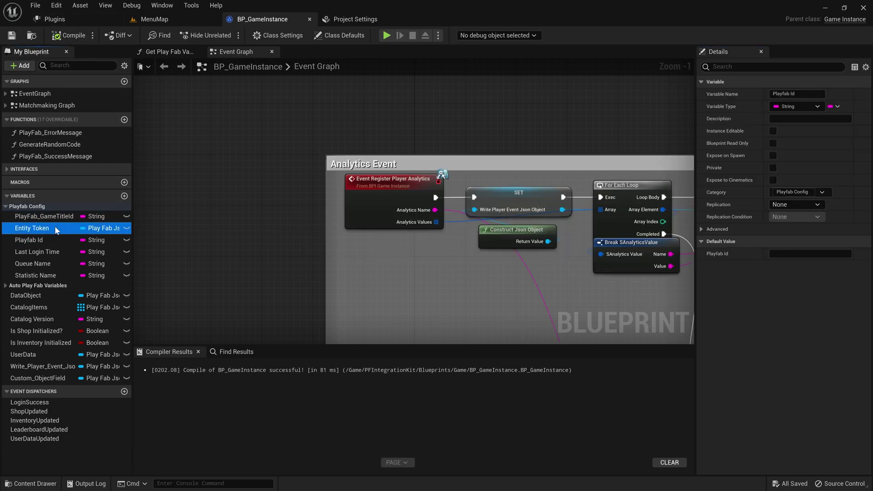
{"action": "left_click", "coordinate": [54, 266]}
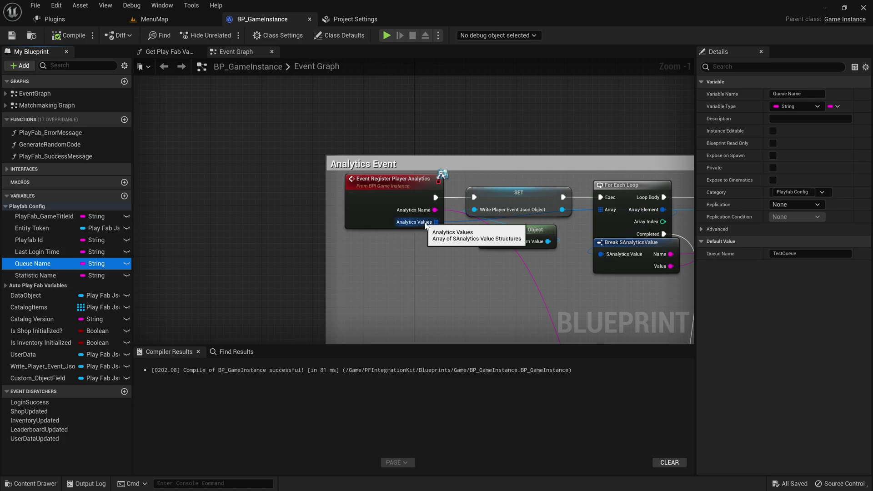
{"action": "right_click_drag", "start_coordinate": [438, 245], "coordinate": [236, 186]}
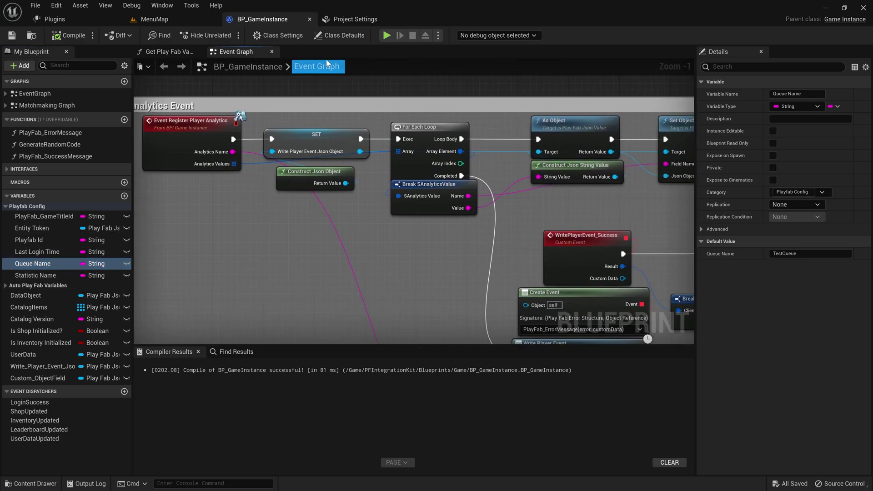
Step: Set the Title Id in the project's PlayFab plugin settings to the copied title ID, E38D1
{"action": "left_click", "coordinate": [355, 19]}
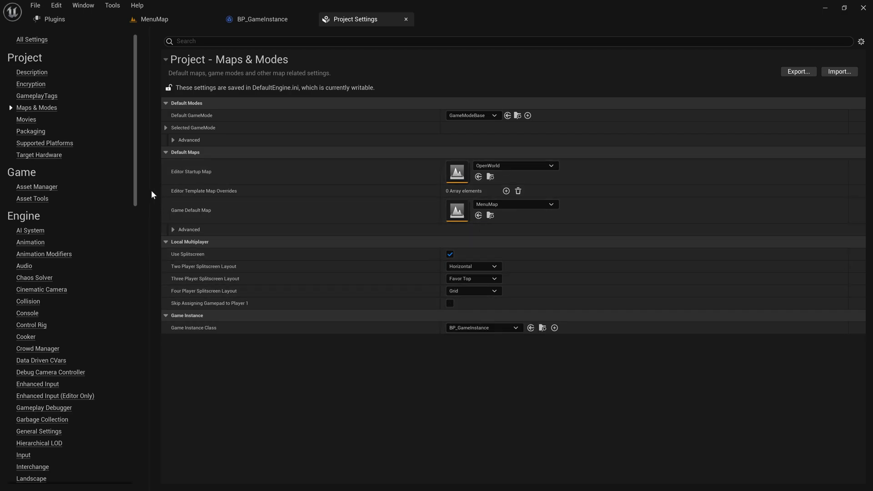
{"action": "left_click_drag", "start_coordinate": [138, 190], "coordinate": [129, 464]}
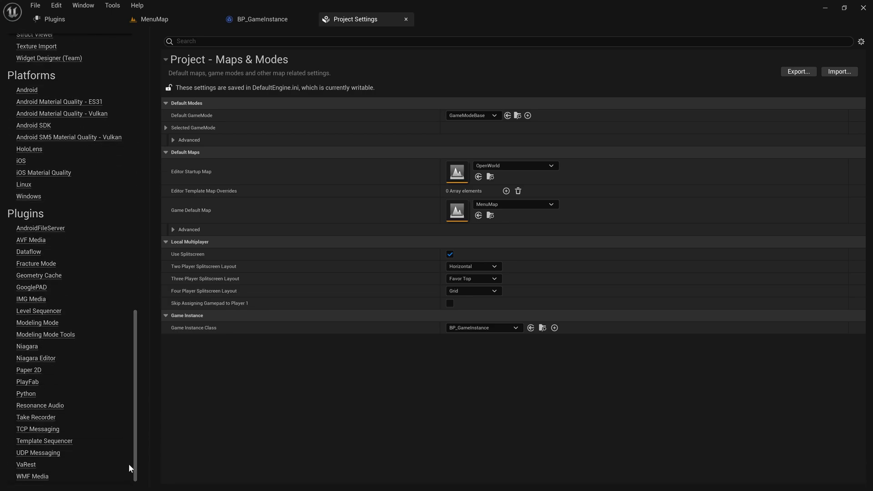
{"action": "left_click", "coordinate": [27, 382]}
{"action": "left_click", "coordinate": [474, 128]}
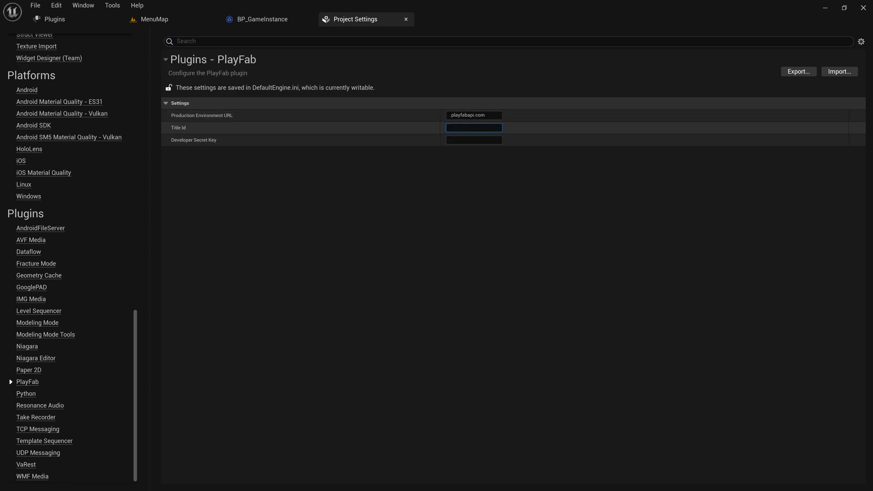
{"action": "key", "text": "ctrl+v"}
Step: Play the MenuMap level, log in anonymously, try to start a dedicated server match, and stop the session
{"action": "left_click", "coordinate": [268, 18]}
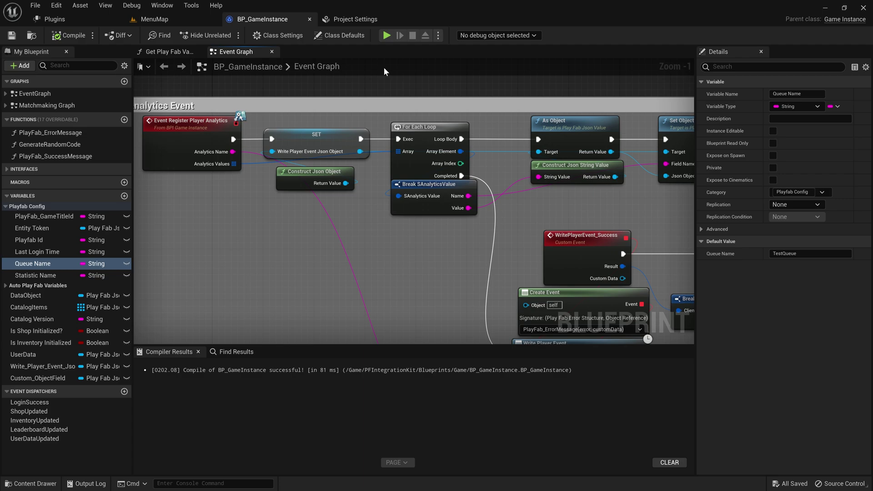
{"action": "left_click", "coordinate": [154, 19]}
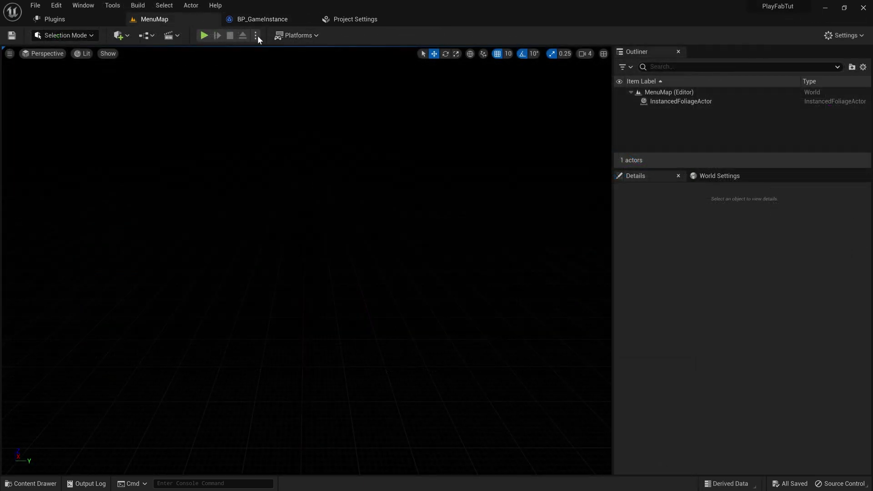
{"action": "left_click", "coordinate": [205, 35]}
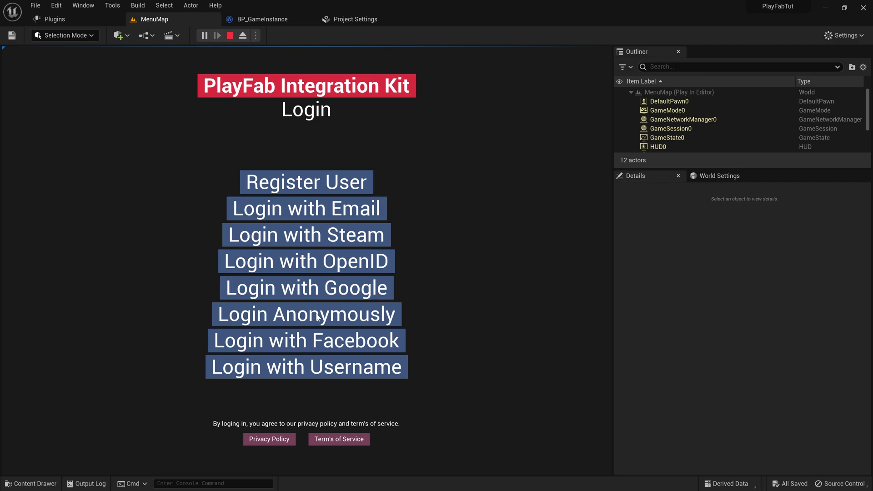
{"action": "left_click", "coordinate": [317, 317]}
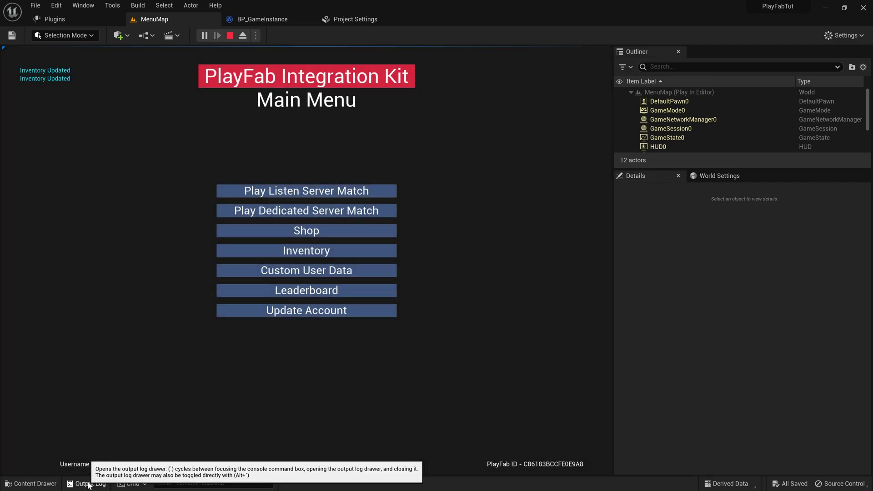
{"action": "left_click", "coordinate": [282, 213]}
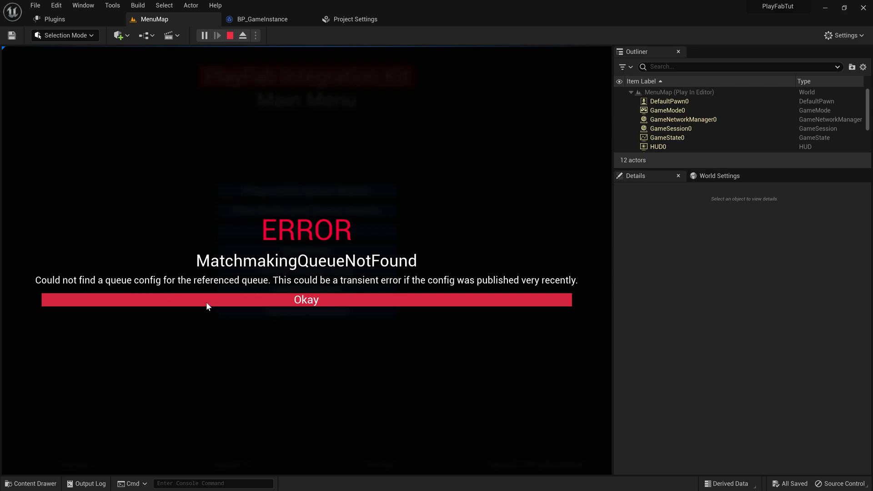
{"action": "left_click", "coordinate": [296, 302]}
{"action": "left_click", "coordinate": [230, 36]}
Step: Look up the Queue Name default value in BP_GameInstance and start a new matchmaking queue in the PlayFab dashboard
{"action": "left_click", "coordinate": [267, 17]}
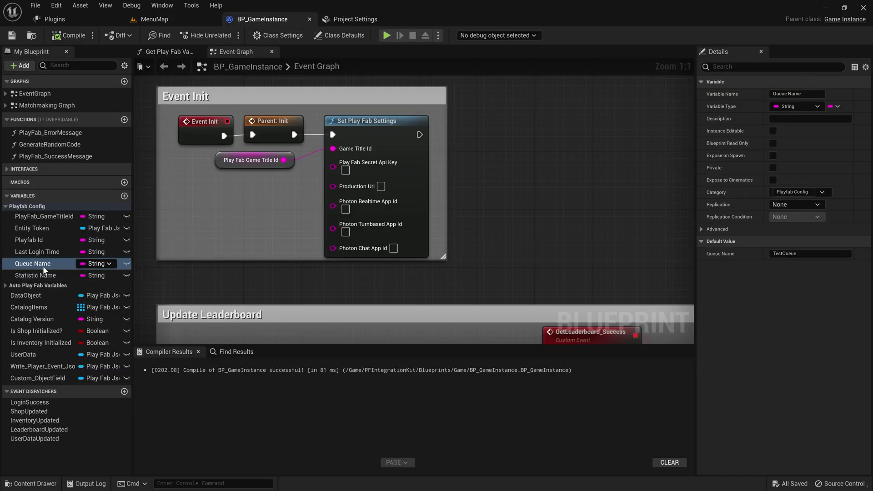
{"action": "left_click", "coordinate": [787, 254]}
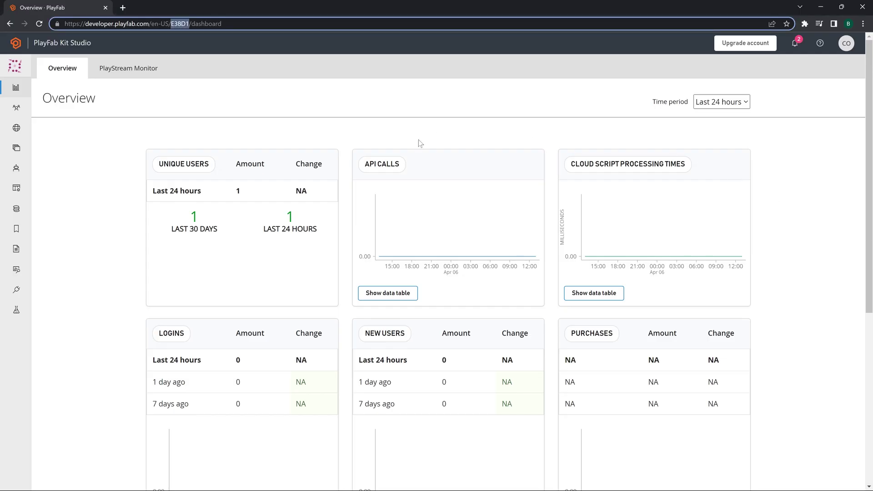
{"action": "left_click", "coordinate": [78, 172]}
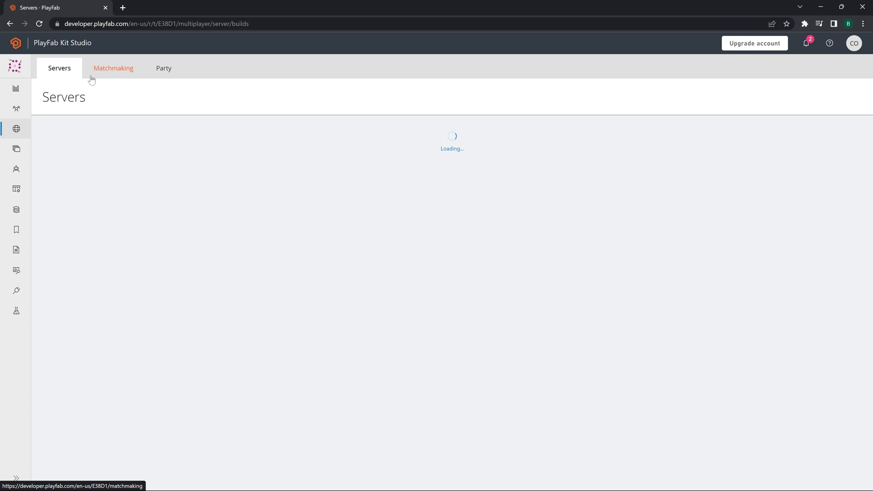
{"action": "left_click", "coordinate": [92, 79]}
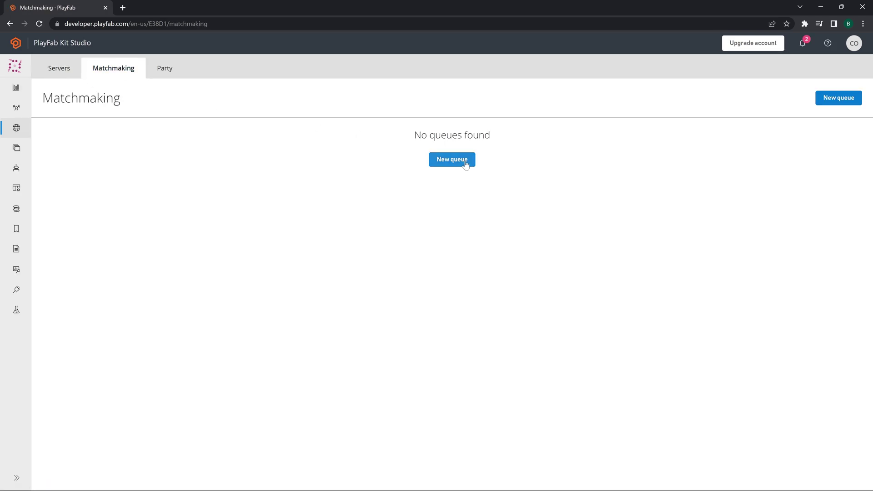
{"action": "left_click", "coordinate": [466, 164]}
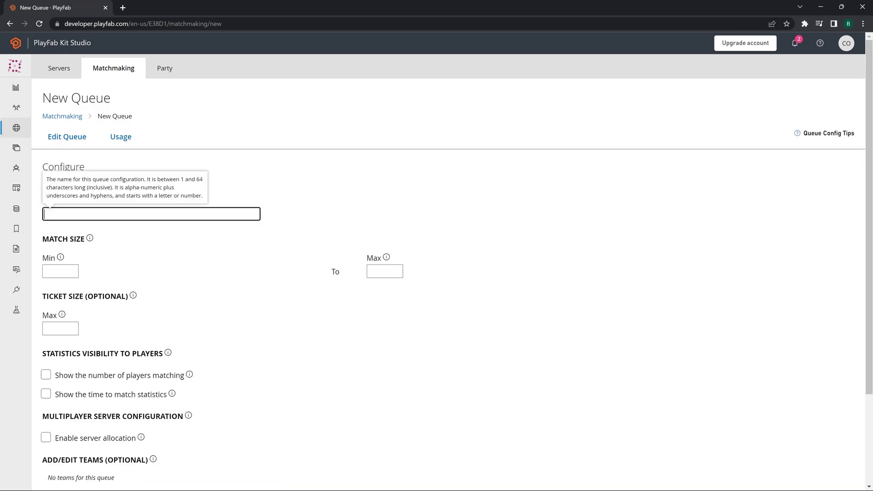
Step: Name the new queue TestQueue and set its match size to a minimum of 2 and a maximum of 100
{"action": "left_click", "coordinate": [181, 214]}
{"action": "key", "text": "Down"}
{"action": "key", "text": "Return"}
{"action": "key", "text": "Tab"}
{"action": "key", "text": "Tab"}
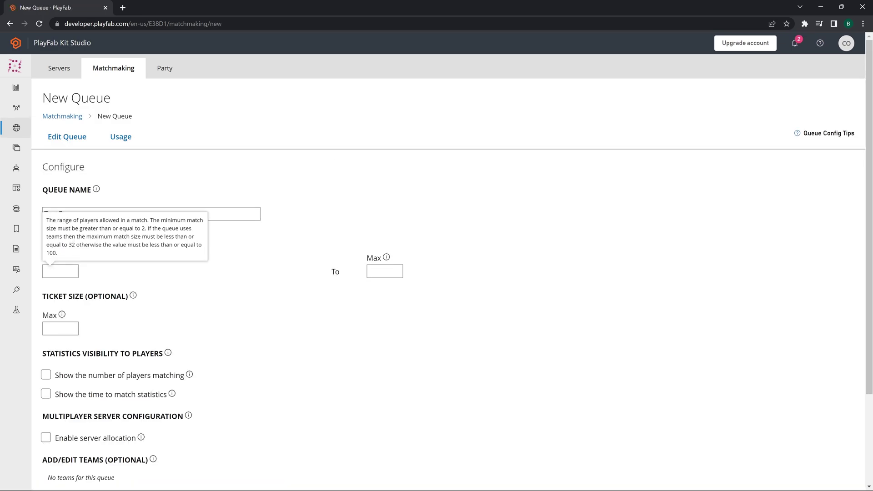
{"action": "key", "text": "Down"}
{"action": "key", "text": "Return"}
{"action": "key", "text": "Tab"}
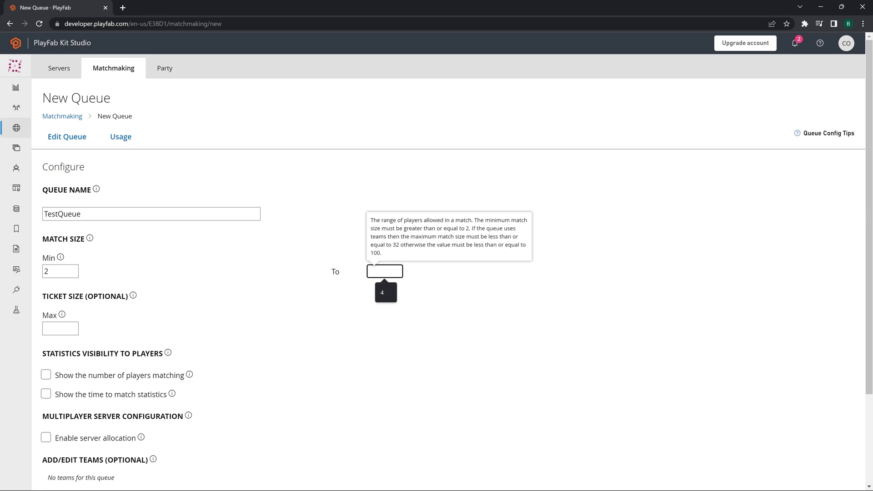
{"action": "type", "text": "100"}
{"action": "key", "text": "Tab"}
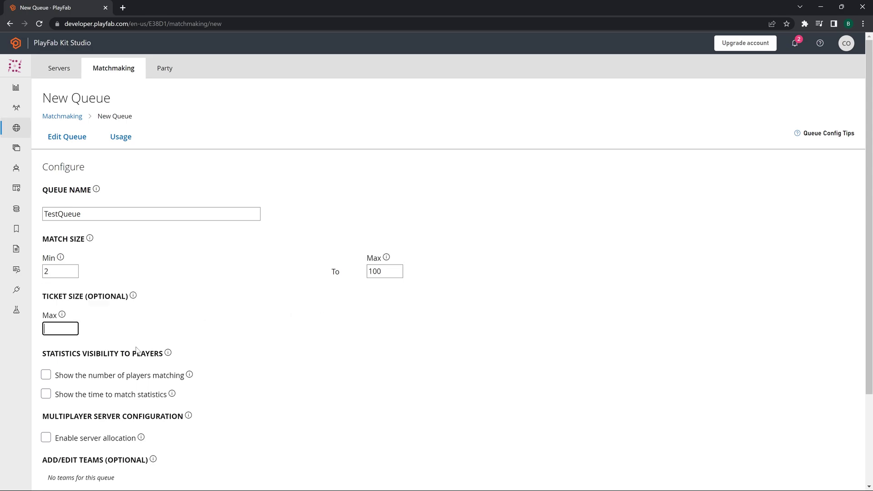
Step: Make the number of players matching and the time to match statistics visible to players
{"action": "scroll", "coordinate": [136, 350], "scroll_direction": "down", "scroll_amount": 1}
{"action": "left_click", "coordinate": [153, 329]}
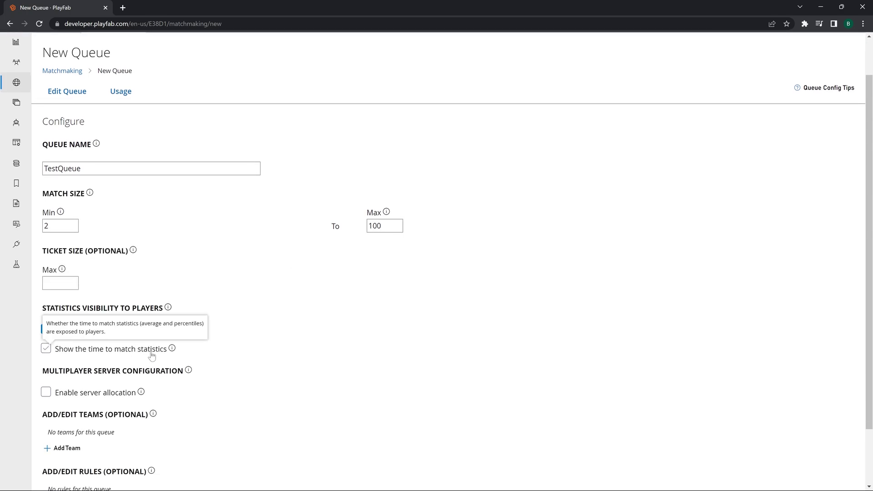
{"action": "left_click", "coordinate": [152, 355]}
{"action": "scroll", "coordinate": [166, 359], "scroll_direction": "down", "scroll_amount": 2}
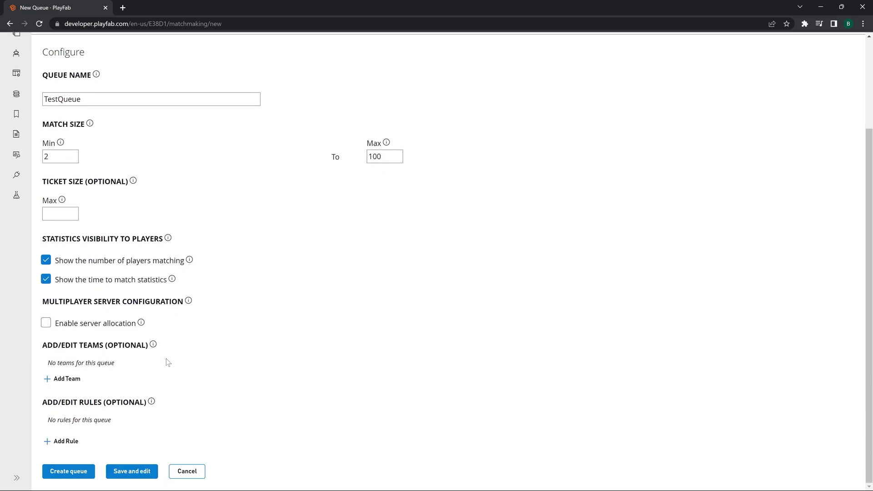
{"action": "left_click", "coordinate": [111, 325]}
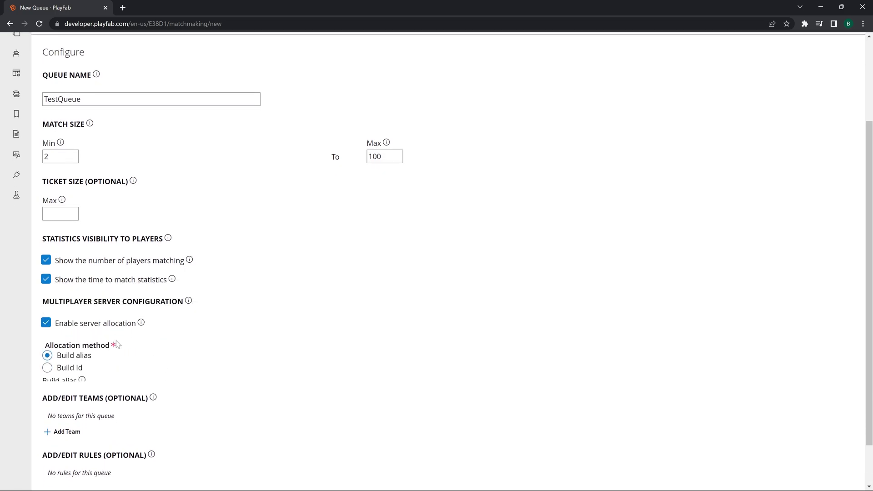
{"action": "scroll", "coordinate": [116, 346], "scroll_direction": "down", "scroll_amount": 1}
{"action": "left_click", "coordinate": [105, 277]}
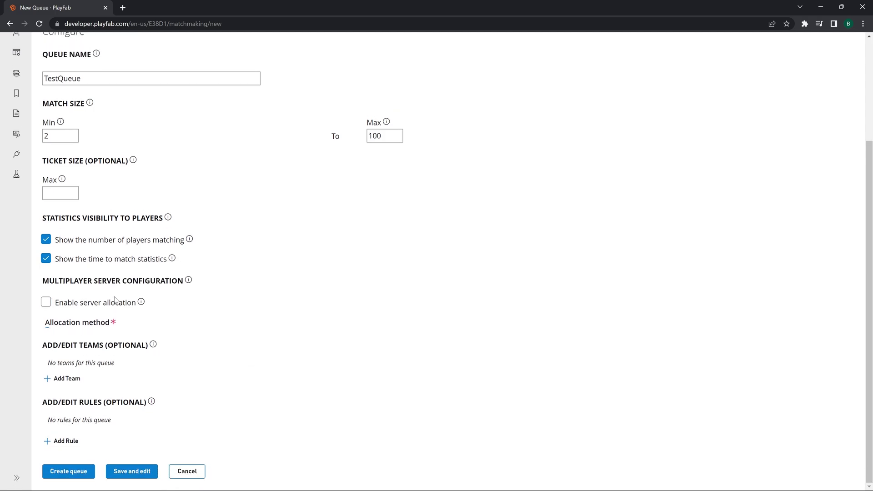
Step: Add a queue rule named RegionRule with the type Region selection rule
{"action": "left_click", "coordinate": [69, 441]}
{"action": "scroll", "coordinate": [70, 445], "scroll_direction": "down", "scroll_amount": 2}
{"action": "left_click", "coordinate": [127, 362]}
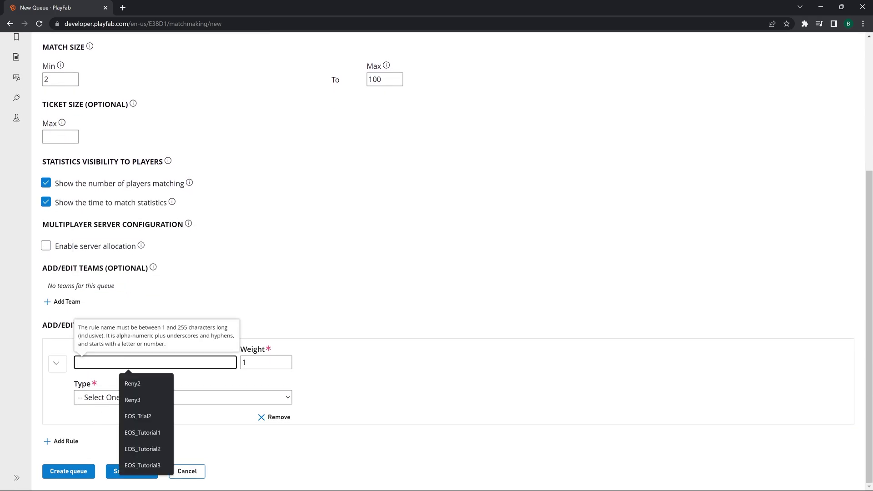
{"action": "type", "text": "Region"}
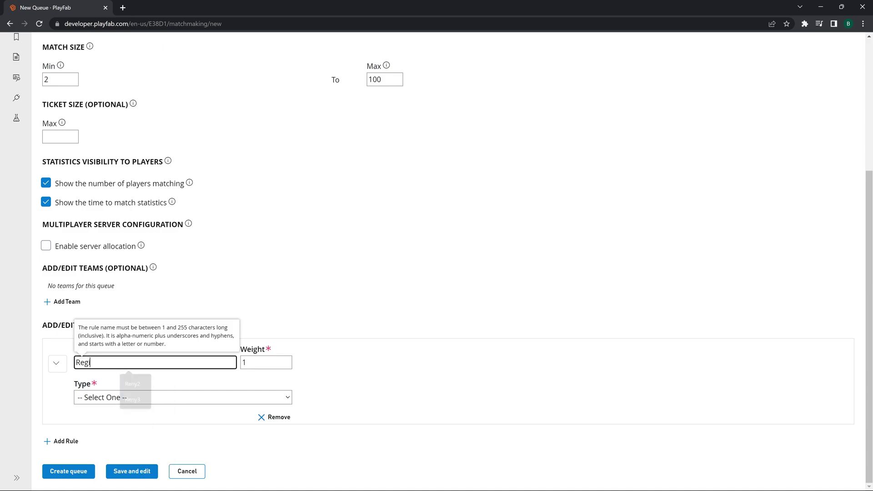
{"action": "left_click", "coordinate": [194, 397]}
{"action": "left_click", "coordinate": [164, 355]}
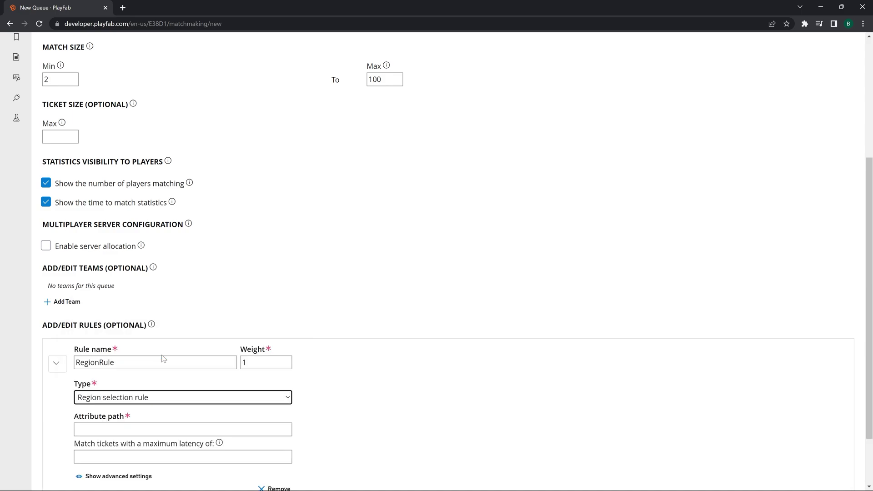
Step: Complete the region rule with an attribute path and a maximum latency of 1000, and create the queue
{"action": "scroll", "coordinate": [164, 359], "scroll_direction": "down", "scroll_amount": 1}
{"action": "key", "text": "Tab"}
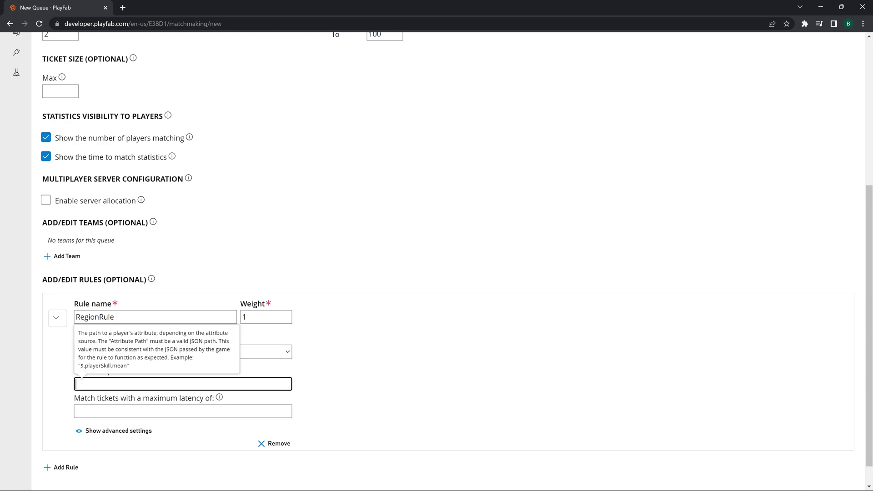
{"action": "left_click", "coordinate": [182, 411]}
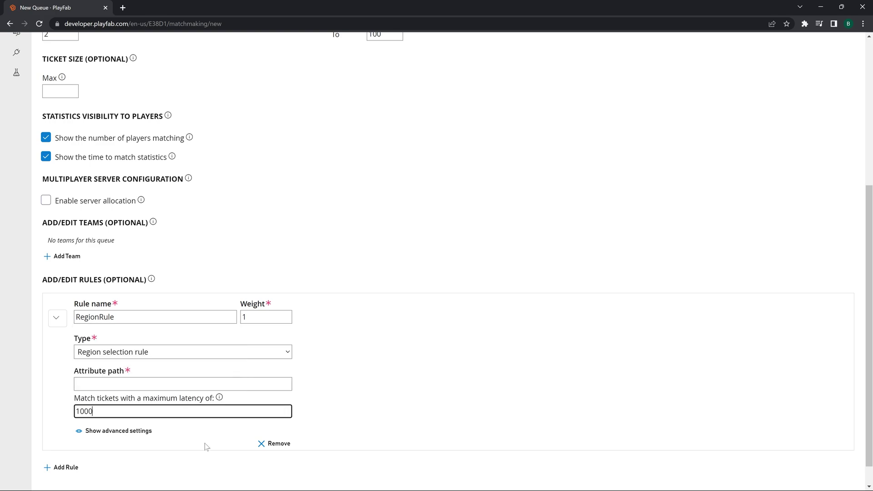
{"action": "key", "text": "shift+Tab"}
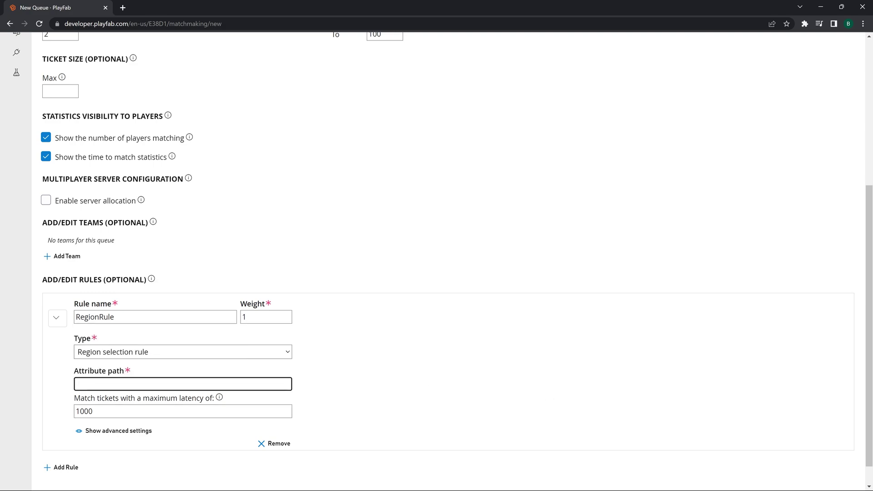
{"action": "key", "text": "alt+Tab"}
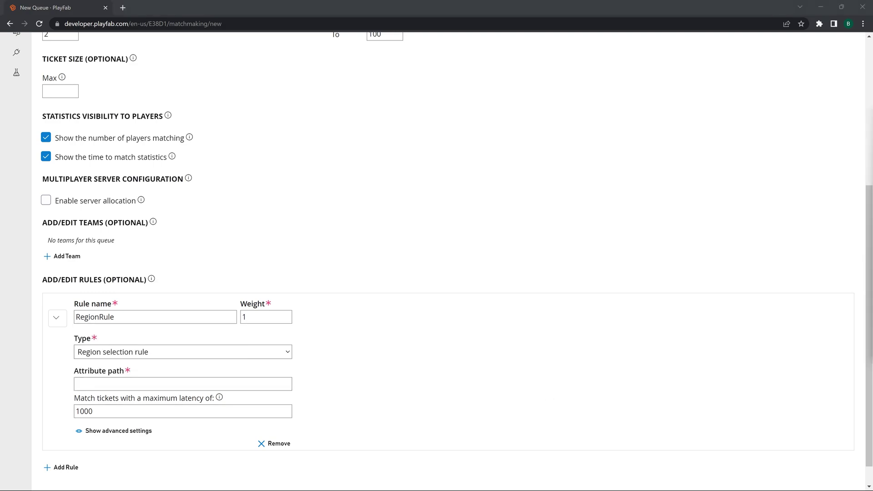
{"action": "key", "text": "alt+Tab"}
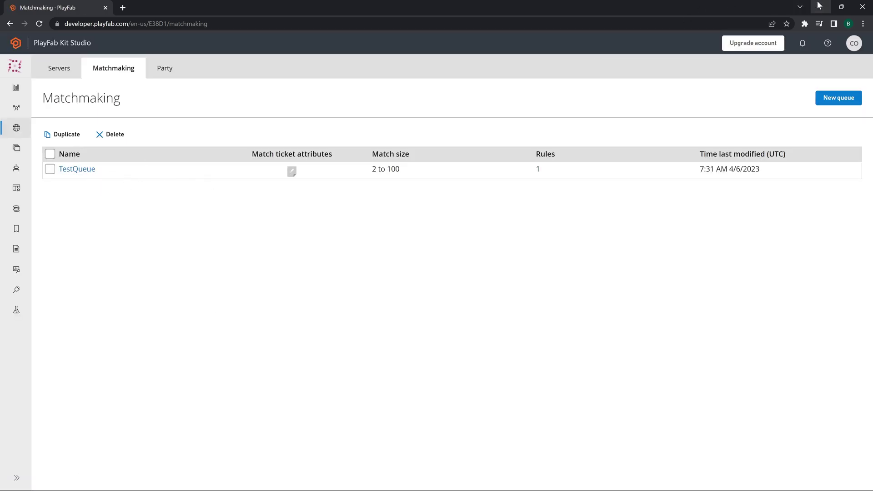
Step: Return to Unreal Editor, play MenuMap with an anonymous login, check the matchmaking requests in the output log, and stop the session
{"action": "left_click", "coordinate": [819, 5]}
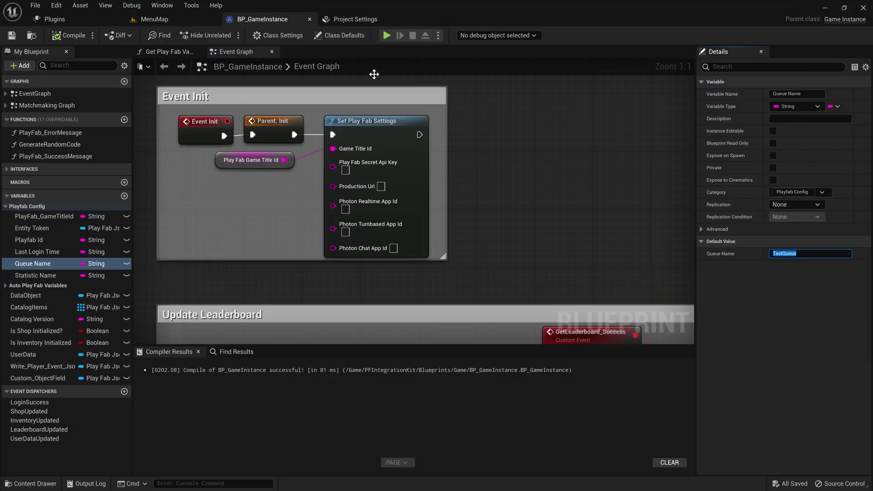
{"action": "left_click", "coordinate": [176, 19]}
{"action": "left_click", "coordinate": [203, 37]}
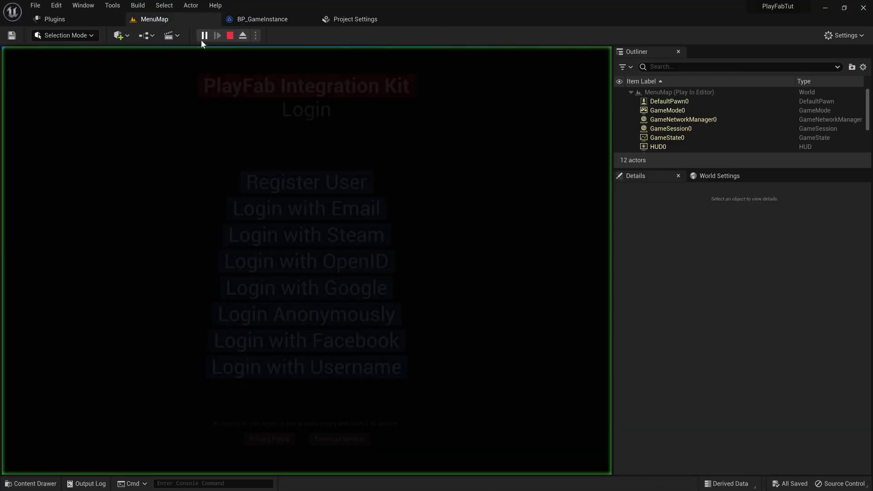
{"action": "left_click", "coordinate": [336, 317]}
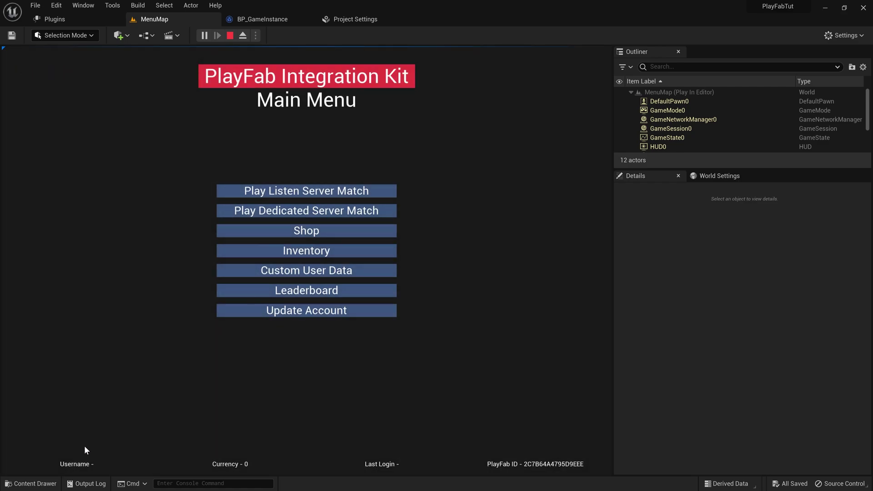
{"action": "left_click", "coordinate": [72, 483]}
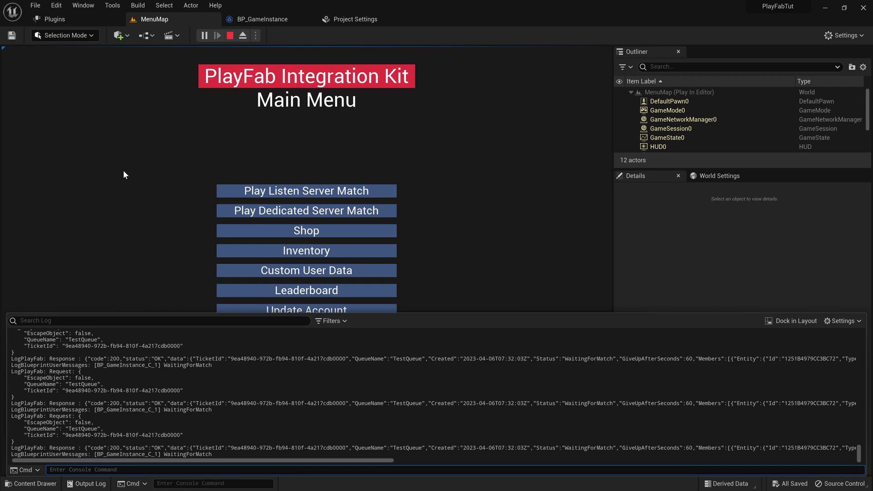
{"action": "left_click", "coordinate": [227, 36]}
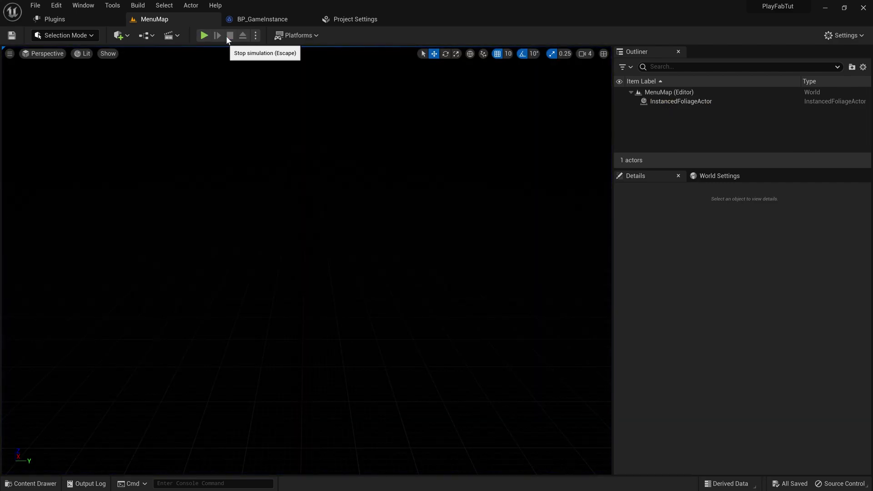
Step: Switch to PlayFab in the browser and start a new legacy currency with the code MD and display name Maggie Doodles
{"action": "key", "text": "alt+Tab"}
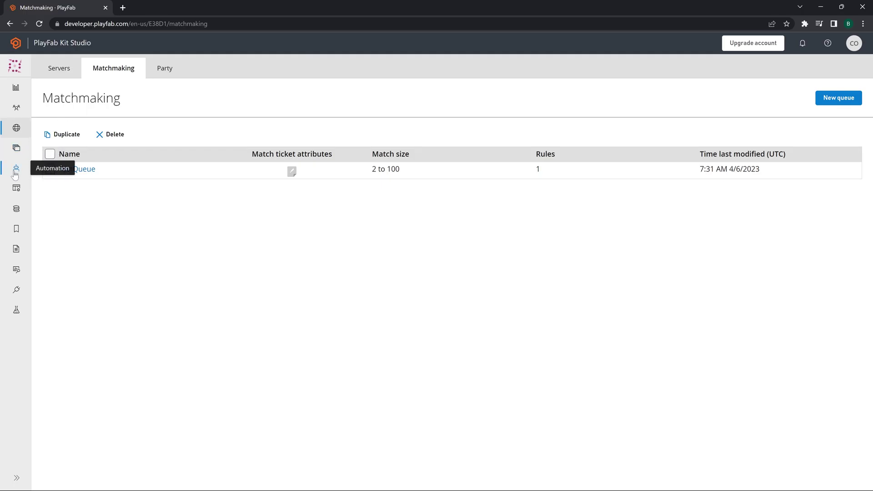
{"action": "left_click", "coordinate": [17, 213]}
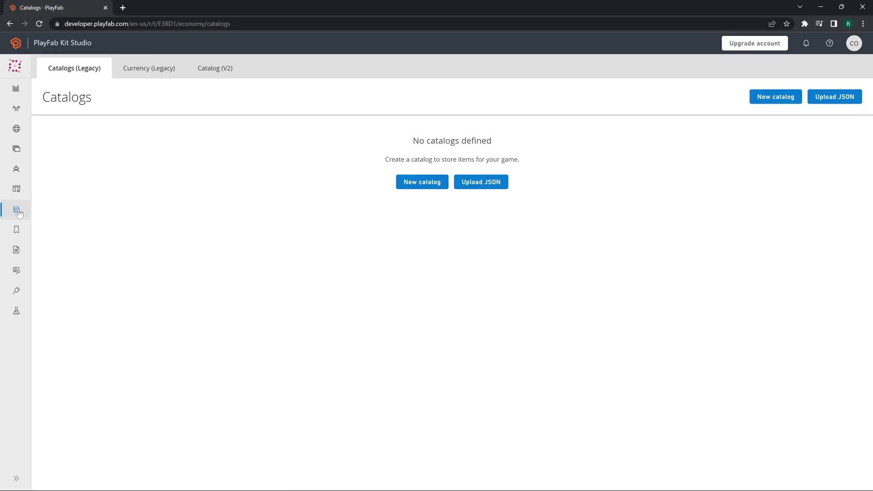
{"action": "left_click", "coordinate": [151, 67]}
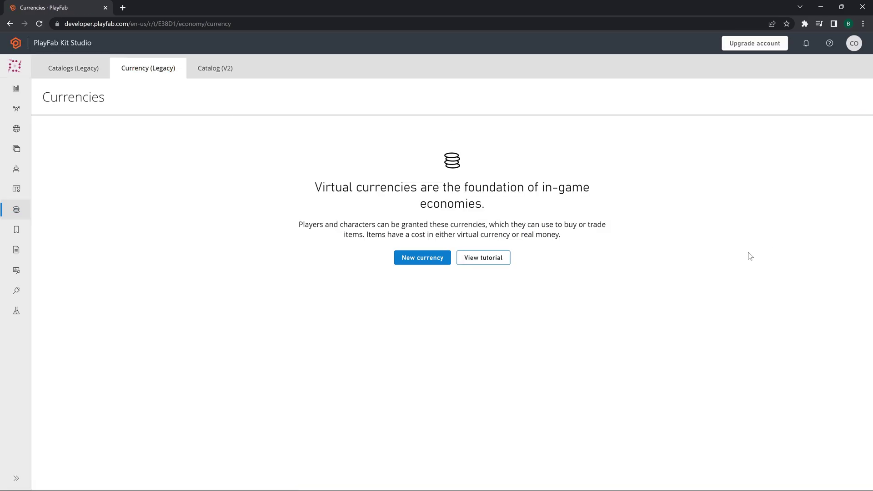
{"action": "left_click", "coordinate": [411, 257]}
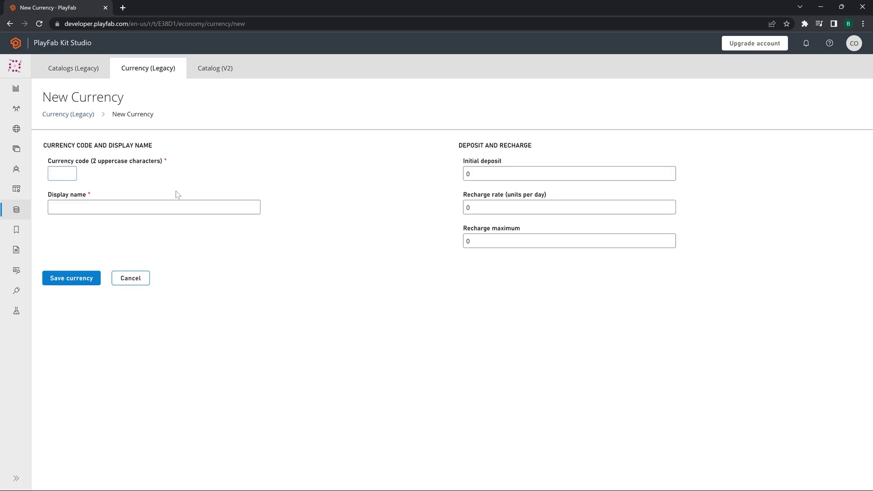
{"action": "left_click", "coordinate": [64, 173]}
{"action": "type", "text": "UC"}
{"action": "left_click", "coordinate": [103, 207]}
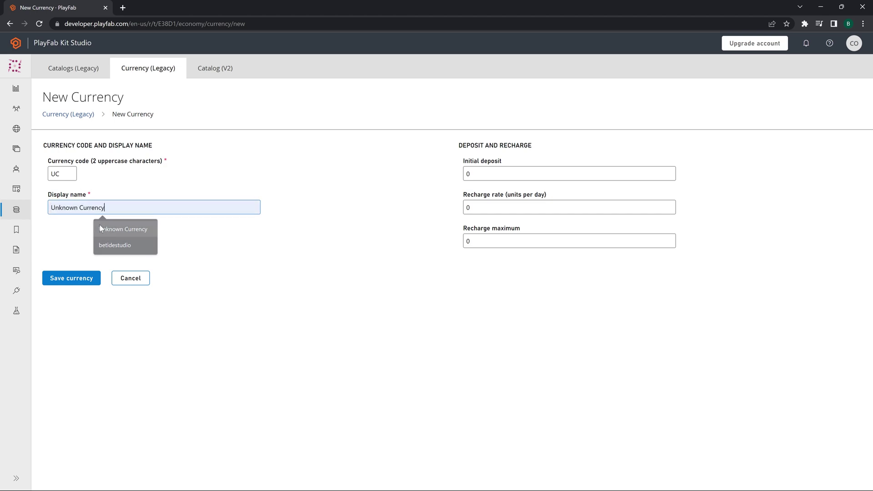
{"action": "left_click", "coordinate": [100, 225]}
{"action": "key", "text": "shift+Tab"}
{"action": "type", "text": "MD"}
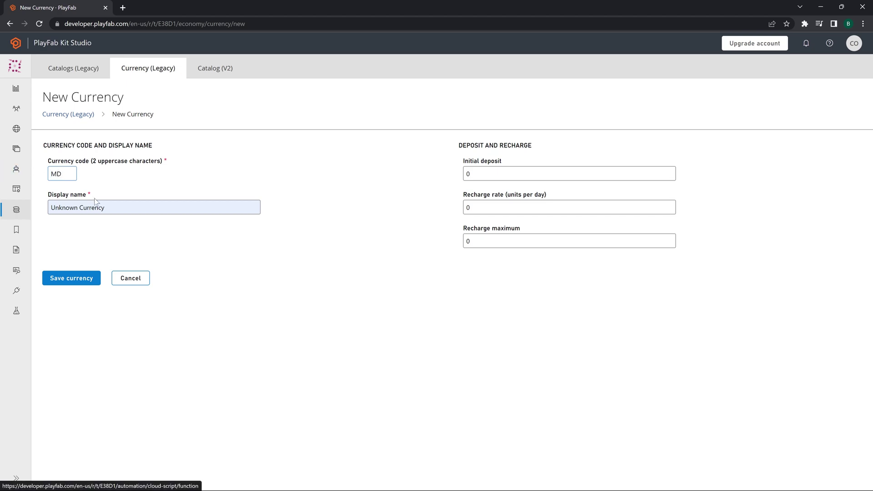
{"action": "left_click_drag", "start_coordinate": [104, 207], "coordinate": [50, 208]}
{"action": "type", "text": "Maggie Doodles"}
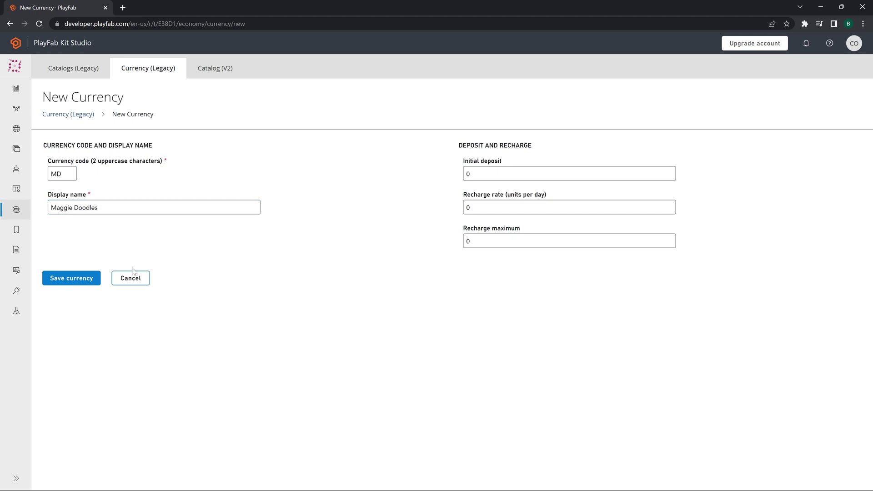
Step: Set the currency's initial deposit to 4, recharge rate to 4 and recharge maximum to 10, and save it
{"action": "key", "text": "Tab"}
{"action": "type", "text": "1"}
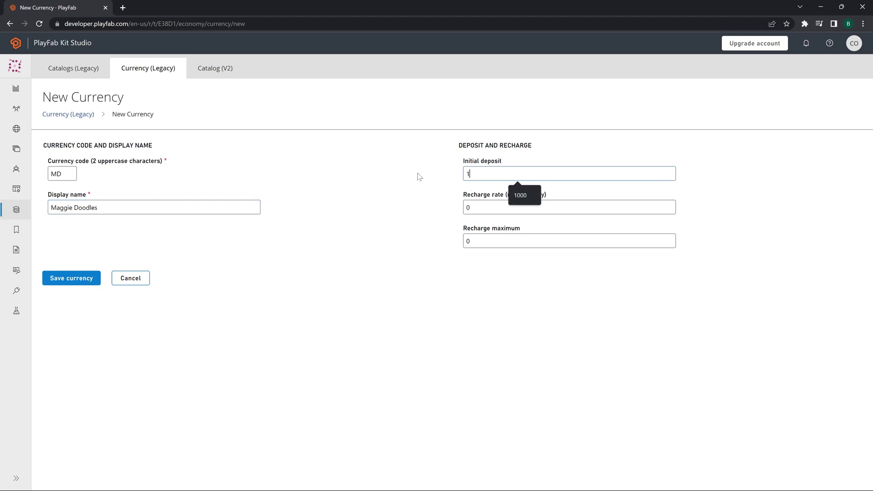
{"action": "type", "text": "000"}
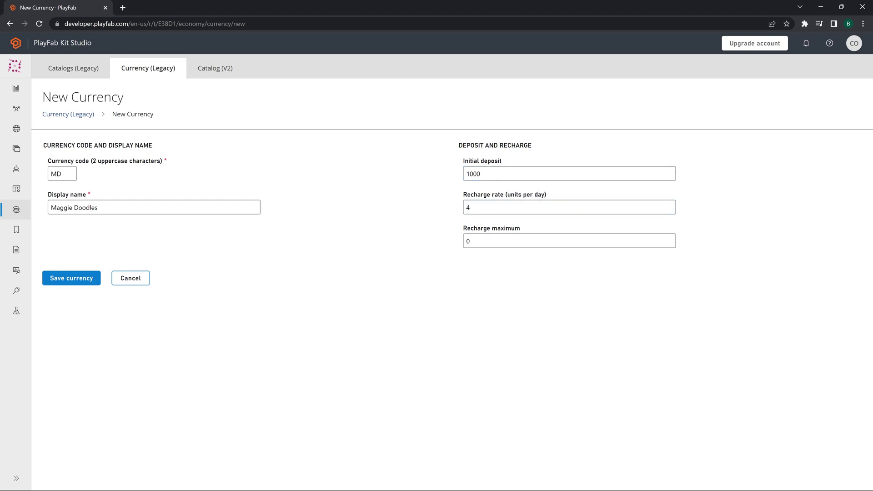
{"action": "key", "text": "shift+Tab"}
{"action": "type", "text": "4"}
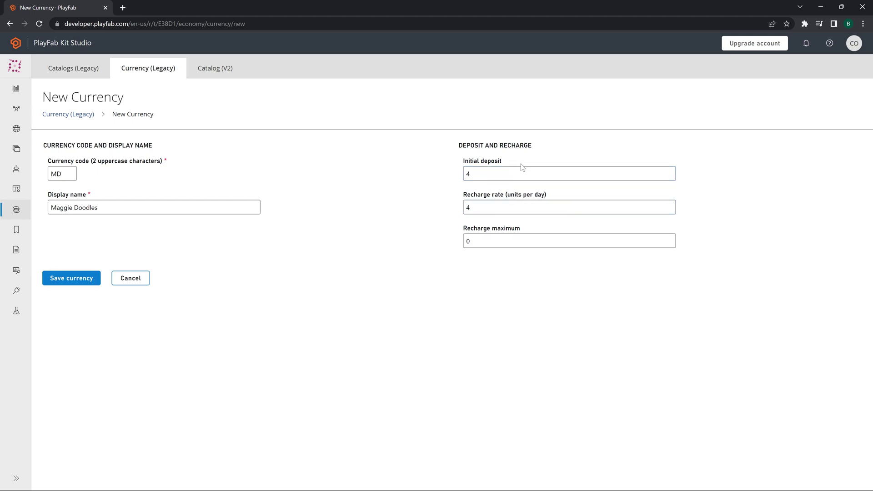
{"action": "left_click", "coordinate": [84, 278]}
{"action": "double_click", "coordinate": [490, 209]}
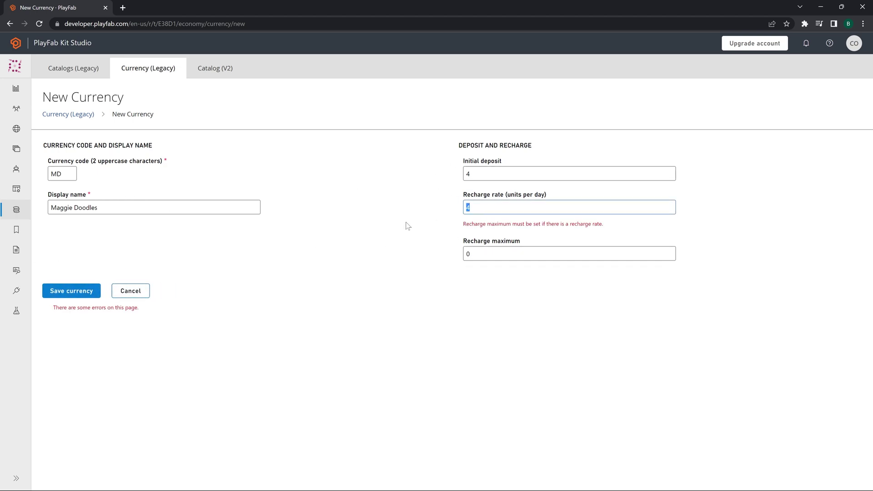
{"action": "double_click", "coordinate": [482, 254]}
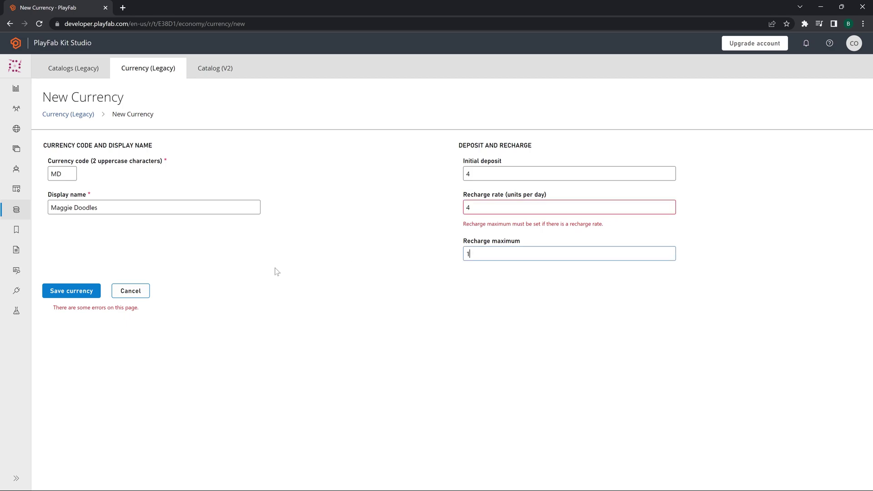
{"action": "type", "text": "10"}
{"action": "key", "text": "Return"}
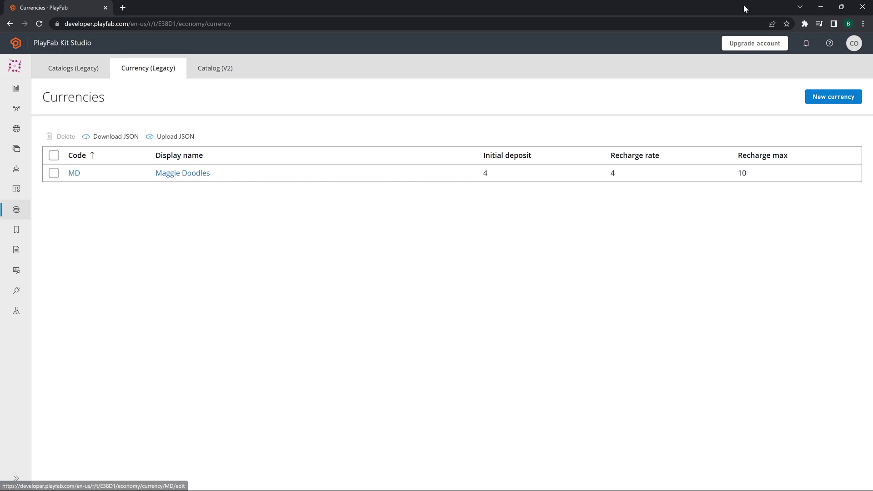
Step: Return to BP_GameInstance in Unreal Editor and replace the Get Number Field node's field name in Update Inventory with the new currency's code
{"action": "left_click", "coordinate": [820, 6]}
{"action": "left_click", "coordinate": [272, 19]}
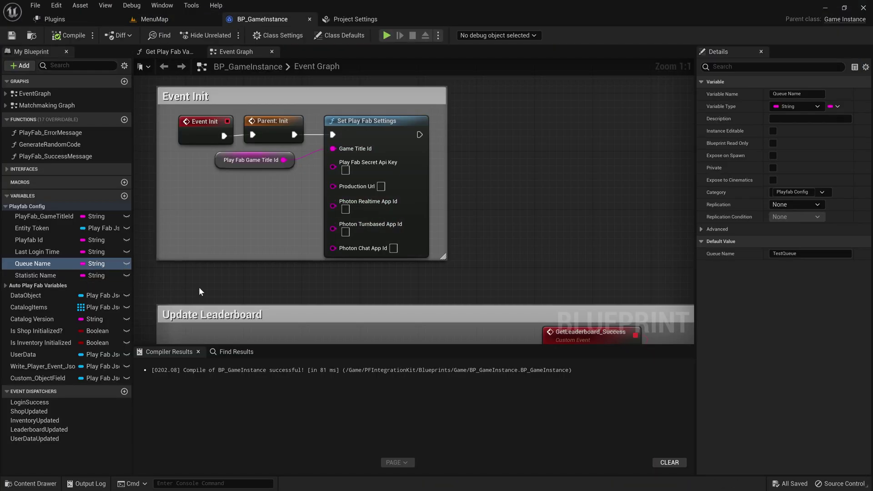
{"action": "scroll", "coordinate": [198, 288], "scroll_direction": "down", "scroll_amount": 3}
{"action": "right_click_drag", "start_coordinate": [199, 287], "coordinate": [282, 160]}
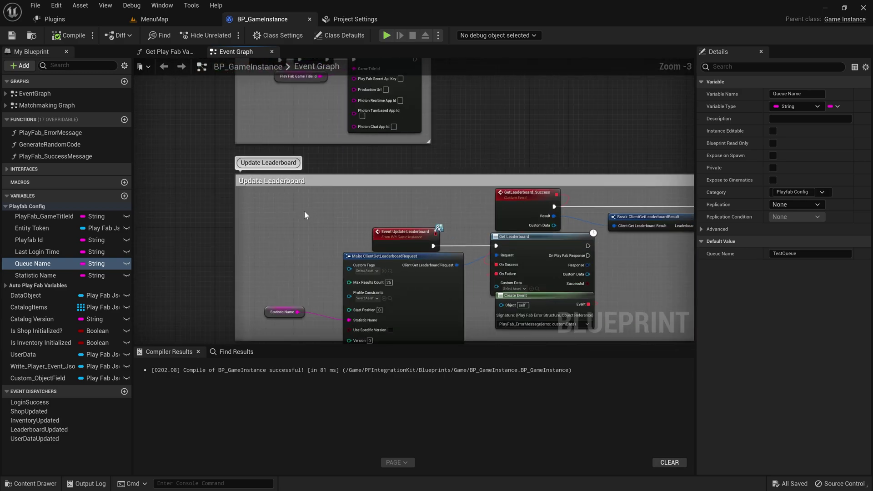
{"action": "scroll", "coordinate": [294, 173], "scroll_direction": "down", "scroll_amount": 7}
{"action": "scroll", "coordinate": [333, 330], "scroll_direction": "up", "scroll_amount": 4}
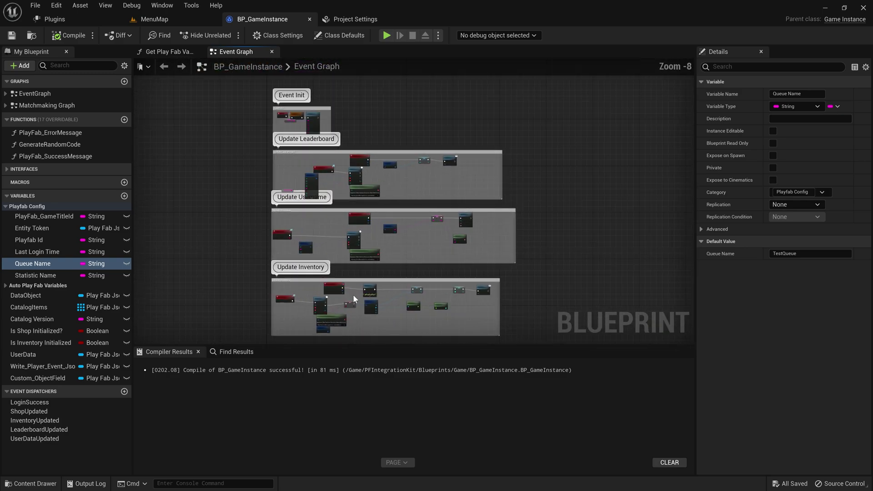
{"action": "scroll", "coordinate": [388, 259], "scroll_direction": "up", "scroll_amount": 2}
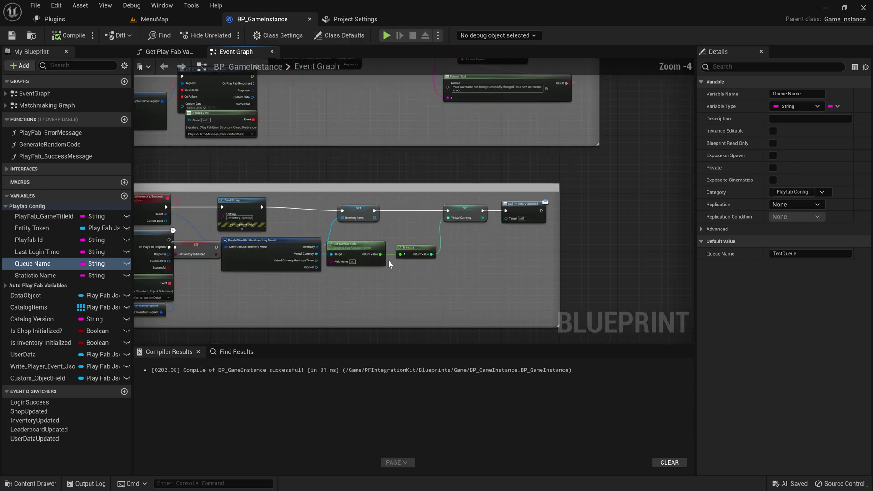
{"action": "right_click_drag", "start_coordinate": [388, 258], "coordinate": [361, 231]}
{"action": "scroll", "coordinate": [360, 230], "scroll_direction": "up", "scroll_amount": 1}
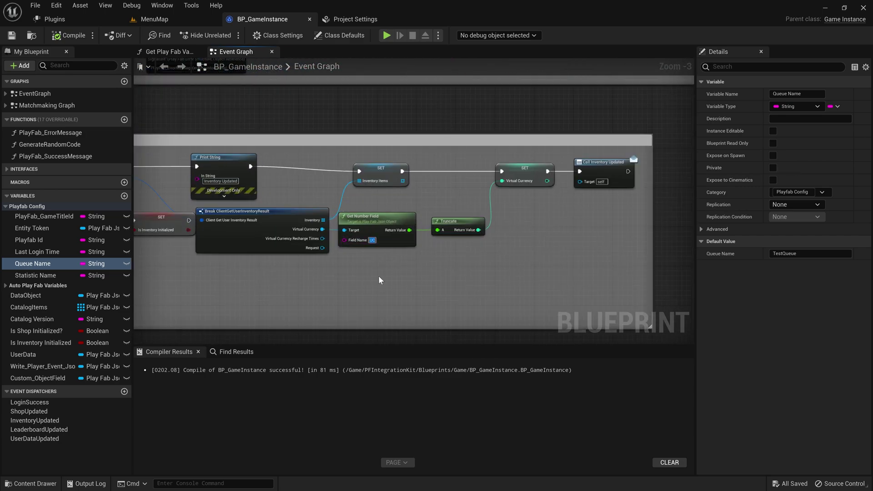
{"action": "key", "text": "Return"}
Step: Set the virtual currency of the client purchase item request in Purchase Item Function to MD, and compile and save the blueprint
{"action": "scroll", "coordinate": [387, 286], "scroll_direction": "down", "scroll_amount": 3}
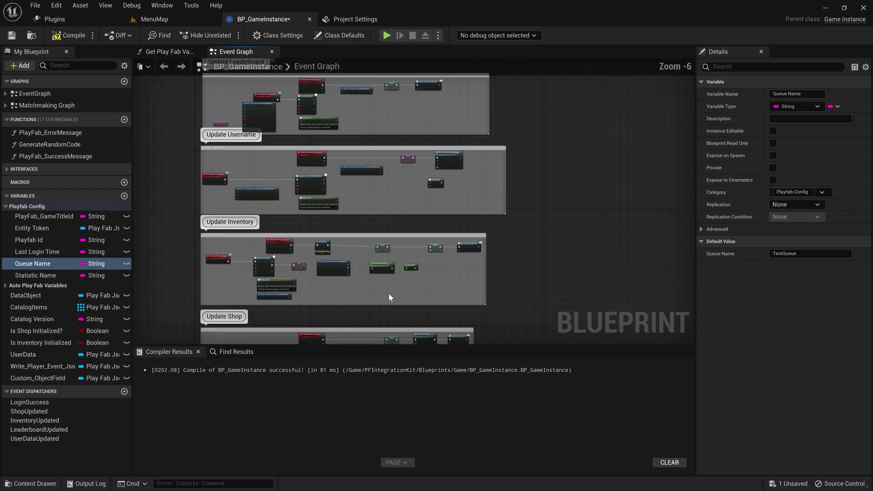
{"action": "scroll", "coordinate": [389, 300], "scroll_direction": "down", "scroll_amount": 1}
{"action": "right_click_drag", "start_coordinate": [388, 301], "coordinate": [331, 187]}
{"action": "scroll", "coordinate": [332, 217], "scroll_direction": "up", "scroll_amount": 1}
{"action": "right_click_drag", "start_coordinate": [332, 218], "coordinate": [463, 221]}
{"action": "scroll", "coordinate": [464, 222], "scroll_direction": "up", "scroll_amount": 1}
{"action": "scroll", "coordinate": [288, 236], "scroll_direction": "up", "scroll_amount": 1}
{"action": "scroll", "coordinate": [302, 245], "scroll_direction": "down", "scroll_amount": 2}
{"action": "right_click_drag", "start_coordinate": [302, 245], "coordinate": [269, 169]}
{"action": "scroll", "coordinate": [233, 233], "scroll_direction": "up", "scroll_amount": 3}
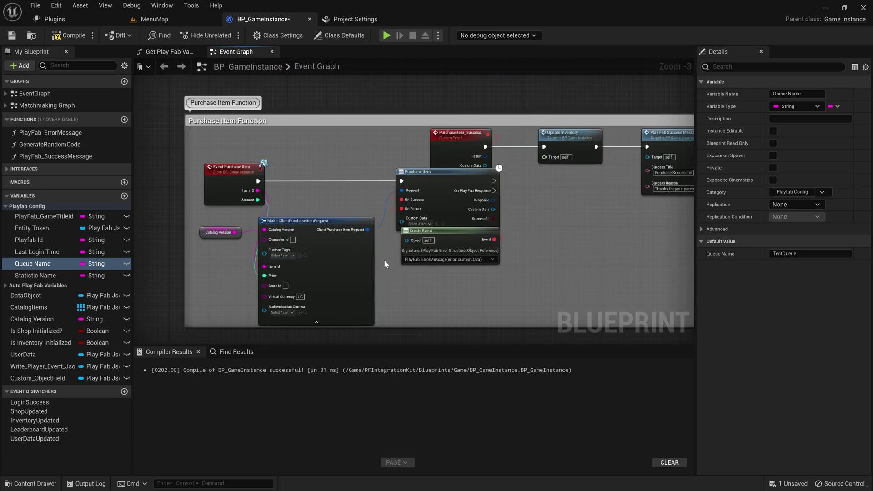
{"action": "scroll", "coordinate": [287, 295], "scroll_direction": "up", "scroll_amount": 3}
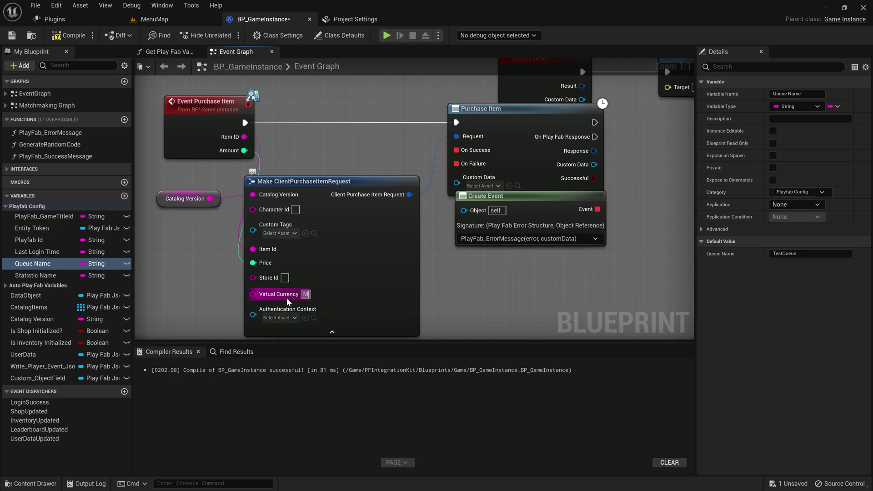
{"action": "type", "text": "D"}
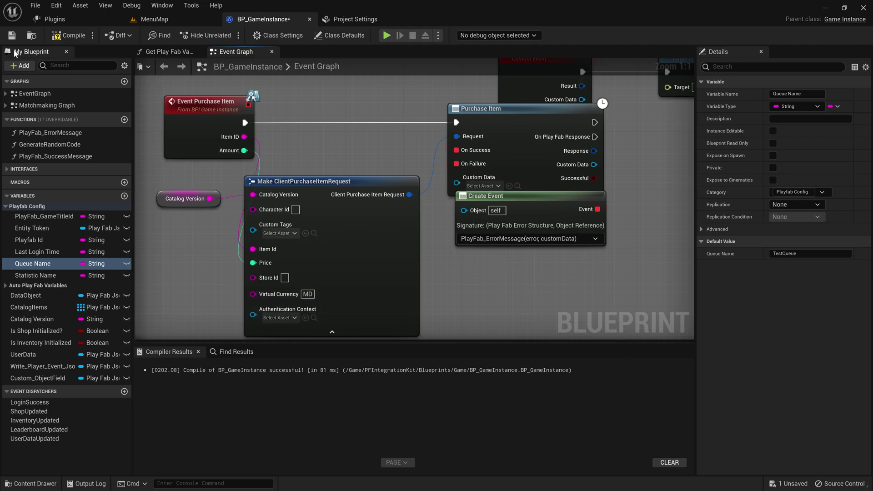
{"action": "left_click", "coordinate": [68, 35]}
{"action": "left_click", "coordinate": [11, 35]}
Step: Look through the event graph sections below Purchase Item Function, including Get Custom Data and Add Custom Data
{"action": "scroll", "coordinate": [449, 258], "scroll_direction": "down", "scroll_amount": 4}
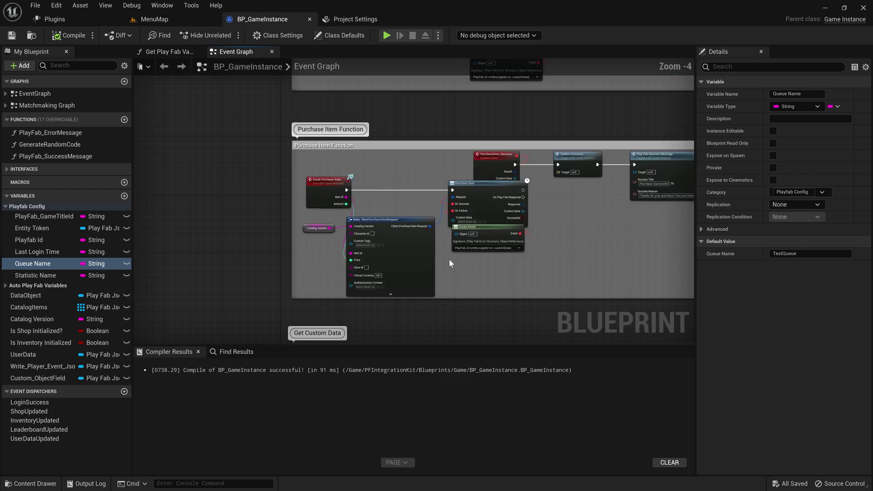
{"action": "right_click_drag", "start_coordinate": [449, 258], "coordinate": [433, 80]}
{"action": "scroll", "coordinate": [433, 182], "scroll_direction": "down", "scroll_amount": 2}
{"action": "scroll", "coordinate": [435, 291], "scroll_direction": "up", "scroll_amount": 2}
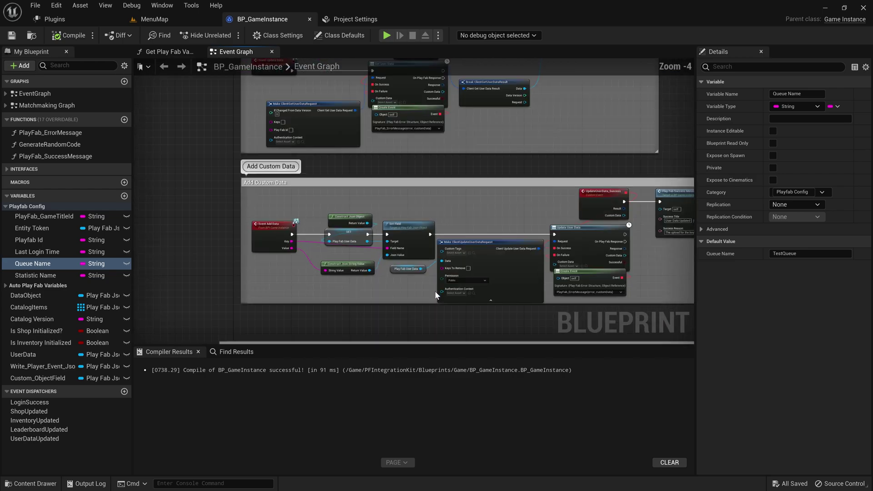
{"action": "scroll", "coordinate": [435, 291], "scroll_direction": "up", "scroll_amount": 1}
{"action": "right_click_drag", "start_coordinate": [435, 290], "coordinate": [435, 83]}
{"action": "right_click_drag", "start_coordinate": [509, 95], "coordinate": [450, 23]}
{"action": "right_click_drag", "start_coordinate": [516, 69], "coordinate": [596, 286]}
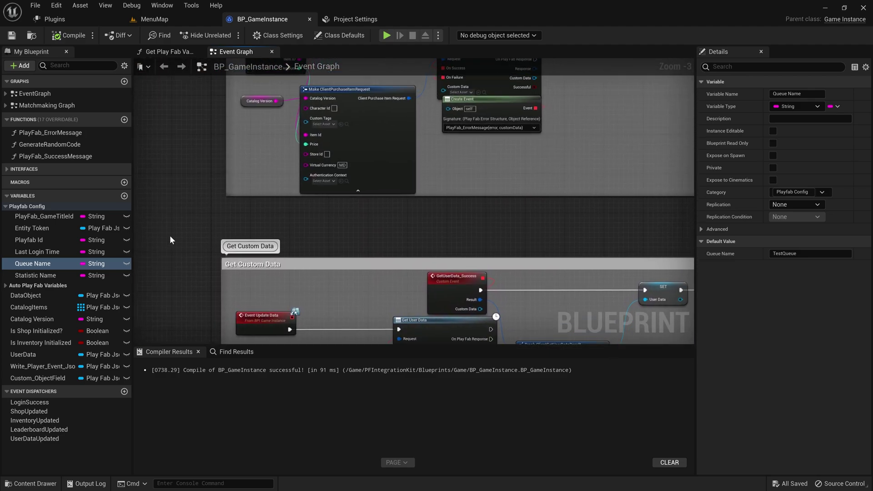
Step: Select the Statistic Name variable, and on the PlayFab site start a new leaderboard with the statistic name KillLeaderboard
{"action": "left_click", "coordinate": [54, 275]}
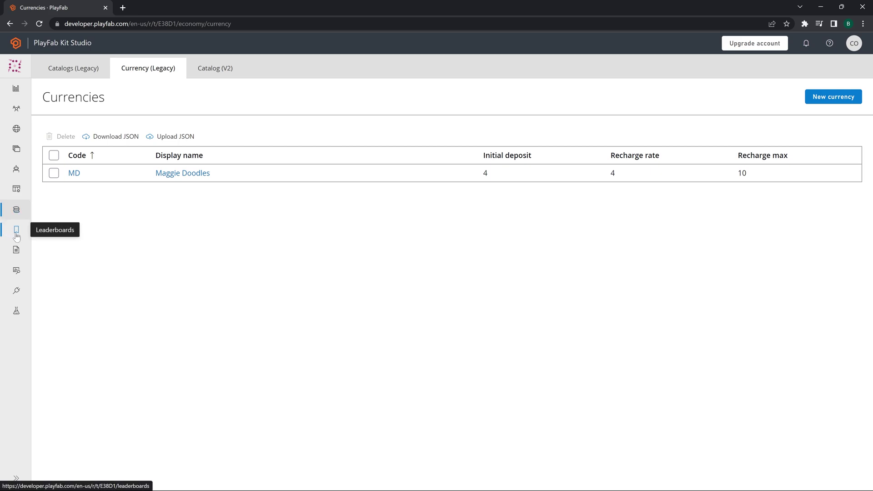
{"action": "left_click", "coordinate": [16, 234]}
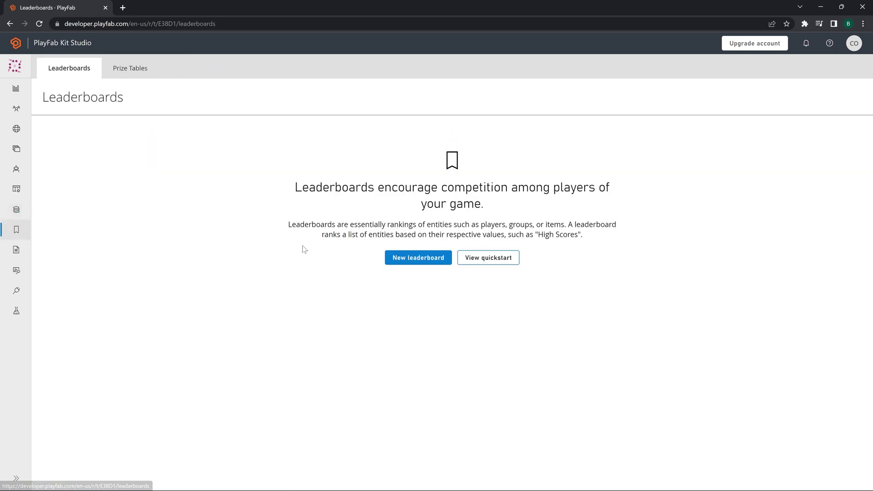
{"action": "left_click", "coordinate": [396, 257]}
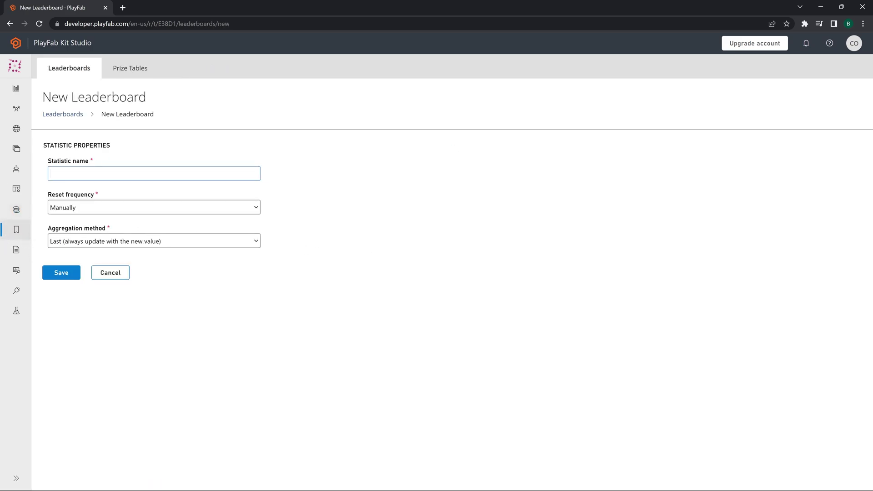
{"action": "key", "text": "Down"}
{"action": "type", "text": "Kill"}
{"action": "key", "text": "ctrl+a"}
{"action": "type", "text": "K"}
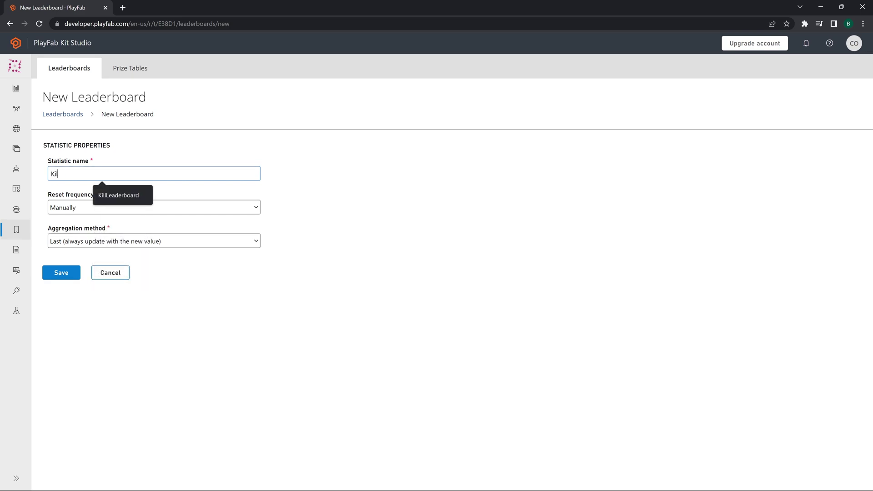
{"action": "left_click", "coordinate": [125, 195]}
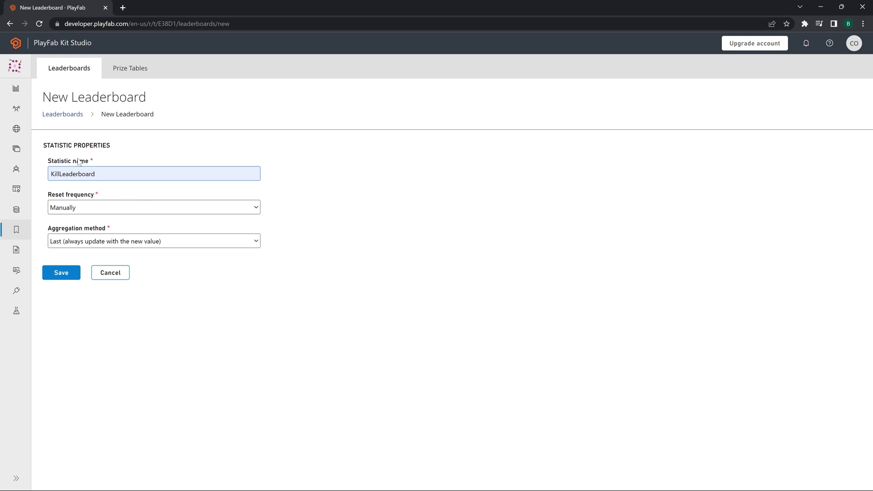
Step: Choose manual reset and the Last (always update with the new value) aggregation method for the leaderboard, and save it
{"action": "left_click", "coordinate": [97, 207]}
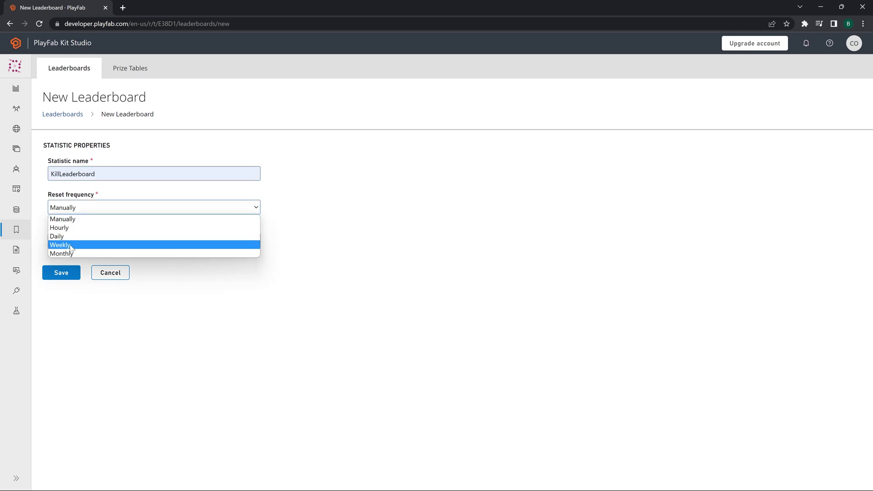
{"action": "left_click", "coordinate": [63, 219]}
{"action": "left_click", "coordinate": [68, 241]}
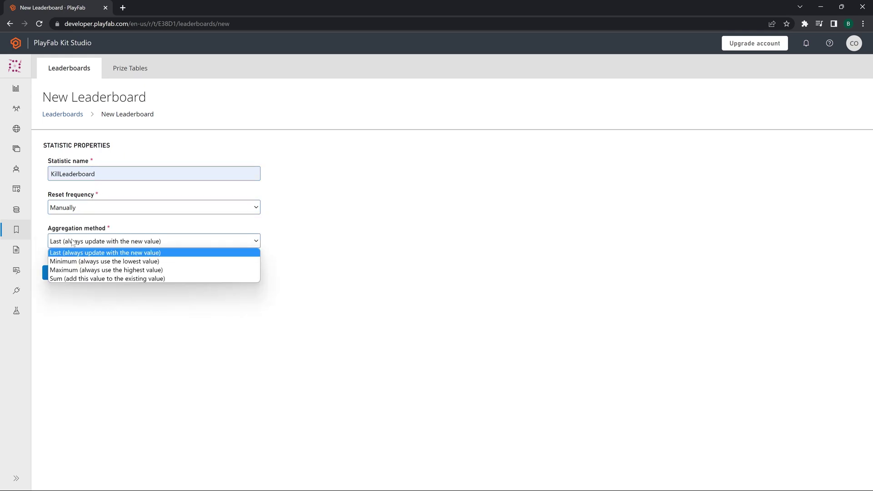
{"action": "left_click", "coordinate": [163, 255]}
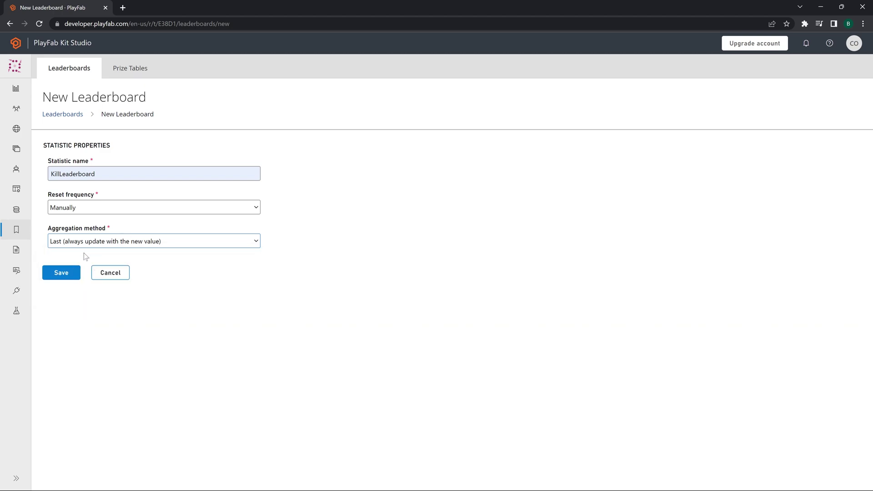
{"action": "left_click", "coordinate": [53, 272]}
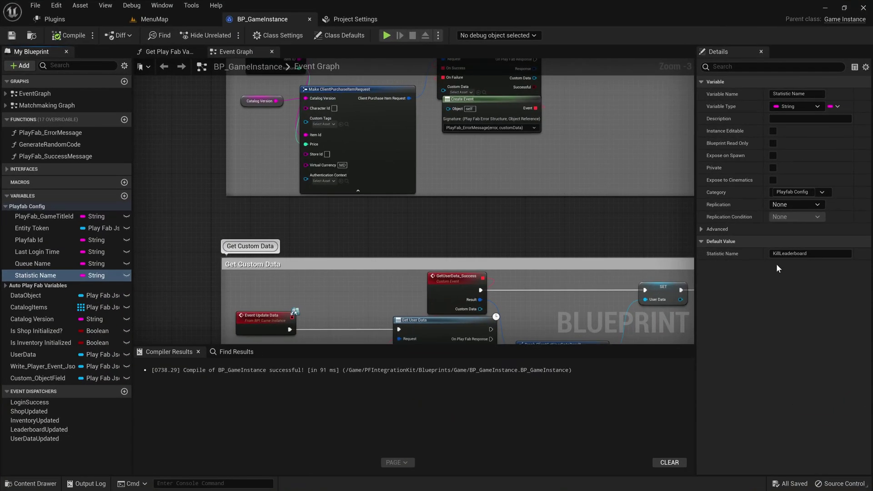
Step: Set the default value of BP_GameInstance's Statistic Name variable to KillLeaderboard in Unreal Editor
{"action": "left_click", "coordinate": [793, 254]}
{"action": "key", "text": "ctrl+a"}
{"action": "key", "text": "ctrl+v"}
{"action": "key", "text": "Return"}
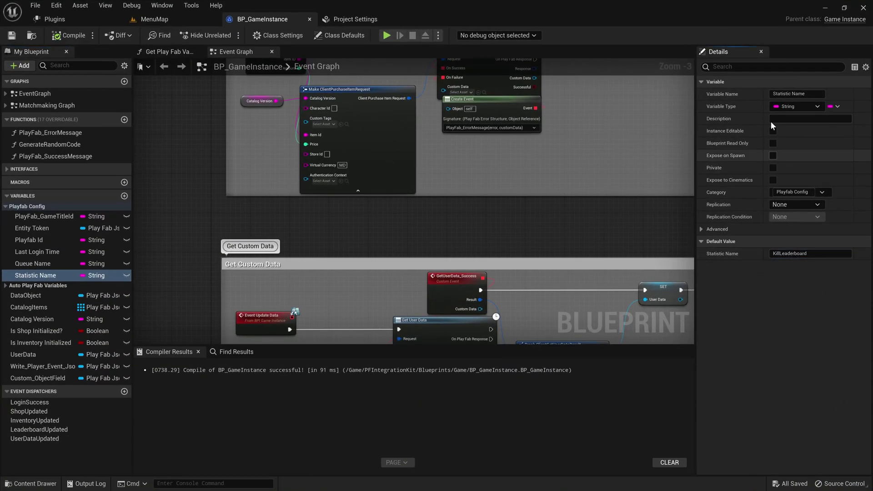
Step: Compile the BP_GameInstance blueprint and start a play session of the MenuMap level
{"action": "left_click", "coordinate": [68, 35]}
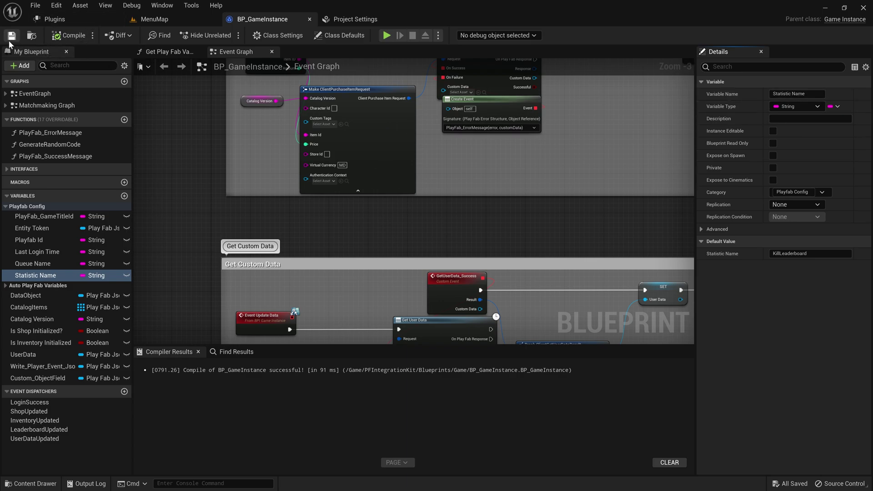
{"action": "left_click", "coordinate": [165, 19]}
{"action": "left_click", "coordinate": [200, 36]}
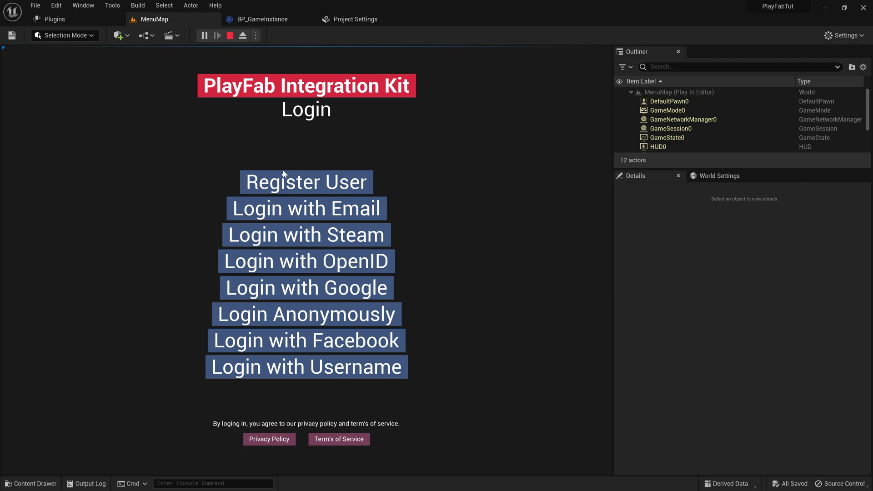
Step: Look at the Register User form in the running game, return to the login screen, and log in anonymously
{"action": "left_click", "coordinate": [283, 186]}
{"action": "left_click", "coordinate": [293, 337]}
{"action": "left_click", "coordinate": [280, 317]}
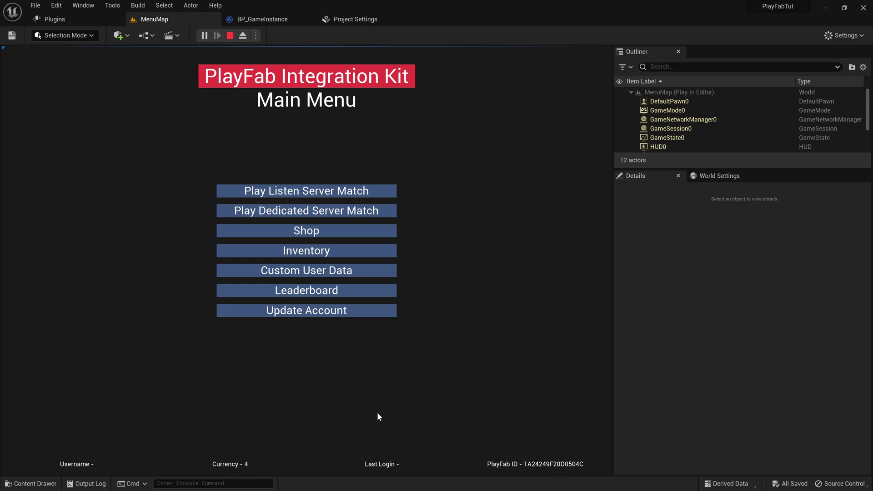
Step: Update the logged-in account with the new username helo and return to the game's main menu
{"action": "left_click", "coordinate": [314, 313]}
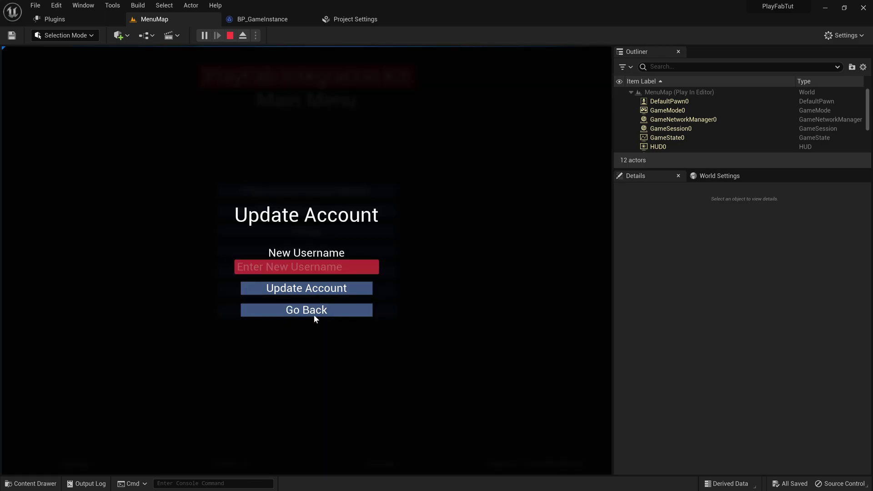
{"action": "left_click", "coordinate": [301, 273]}
{"action": "type", "text": "helo"}
{"action": "left_click", "coordinate": [285, 290]}
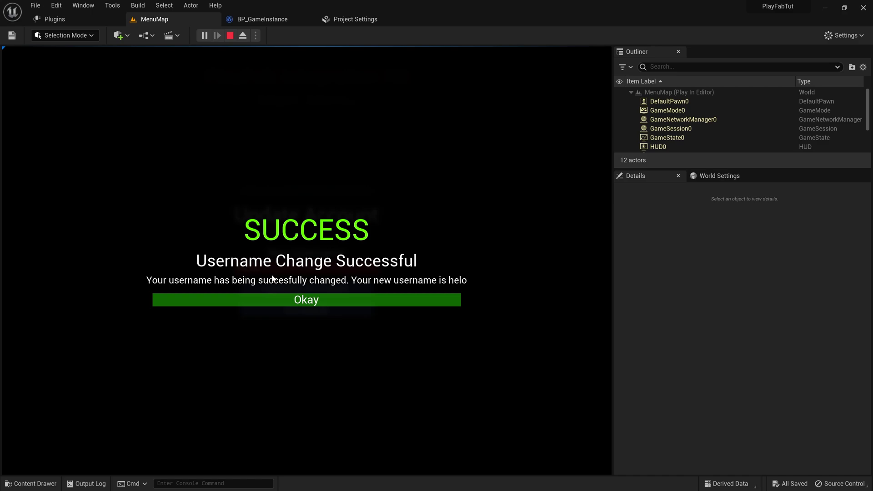
{"action": "left_click", "coordinate": [271, 301]}
{"action": "left_click", "coordinate": [287, 313]}
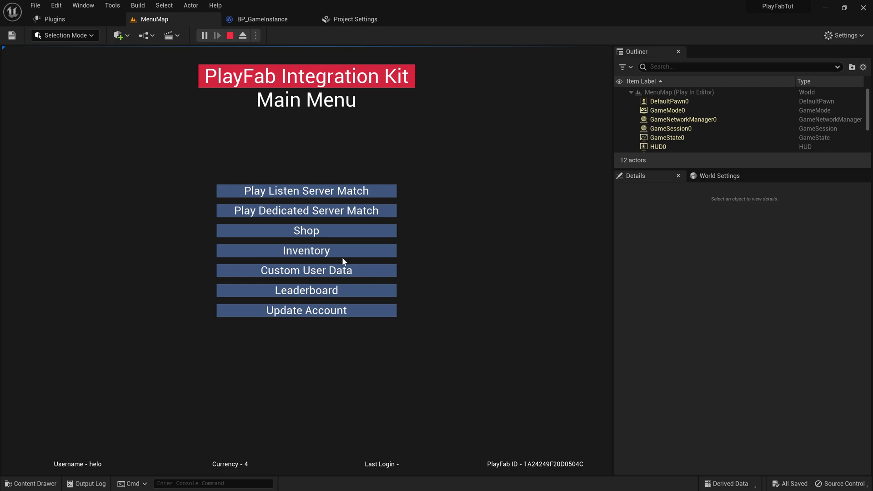
Step: Widen the game viewport, add a custom user data entry with key hhase and value wqewe, and return to the main menu
{"action": "left_click", "coordinate": [329, 273]}
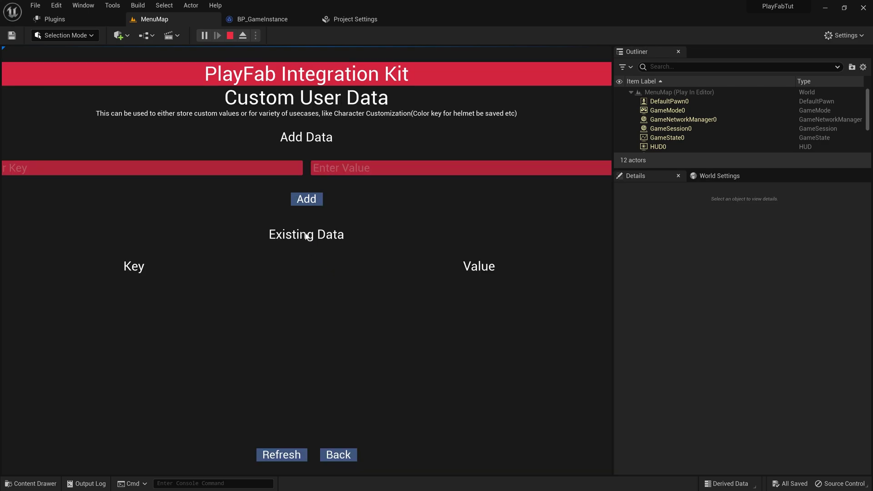
{"action": "left_click", "coordinate": [247, 169]}
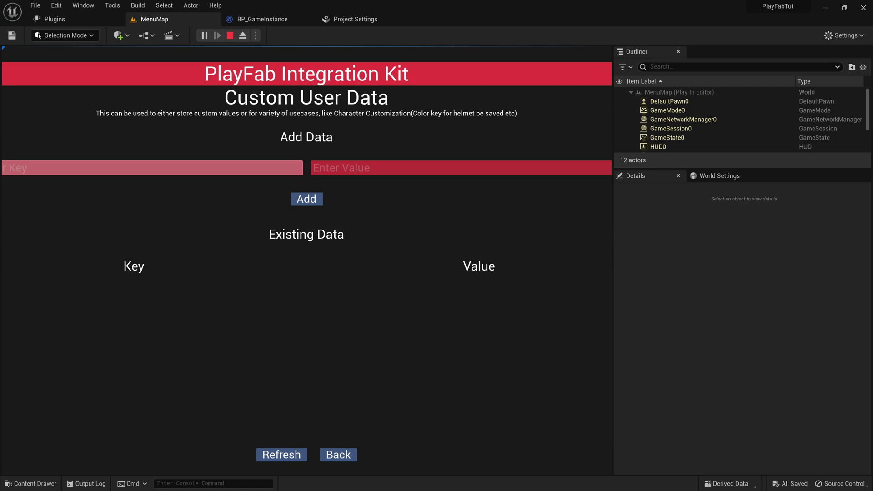
{"action": "left_click_drag", "start_coordinate": [610, 256], "coordinate": [742, 275]}
{"action": "left_click", "coordinate": [251, 168]}
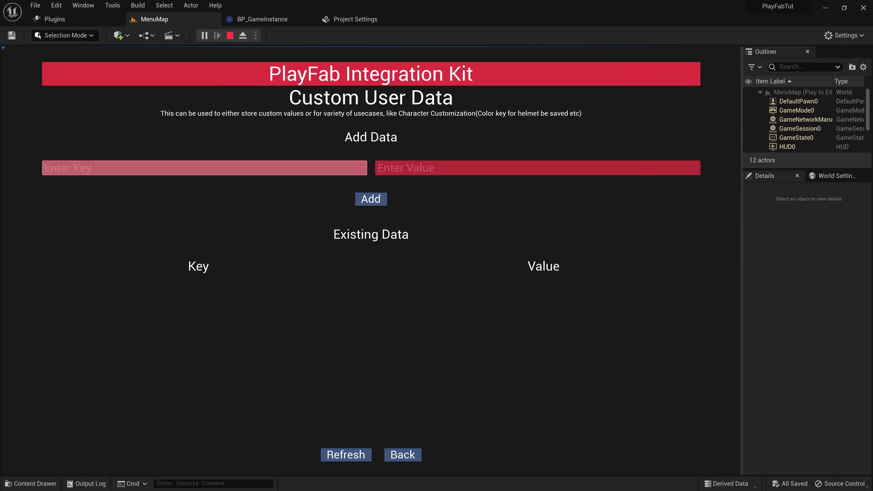
{"action": "type", "text": "hhase"}
{"action": "key", "text": "Tab"}
{"action": "type", "text": "wqewe"}
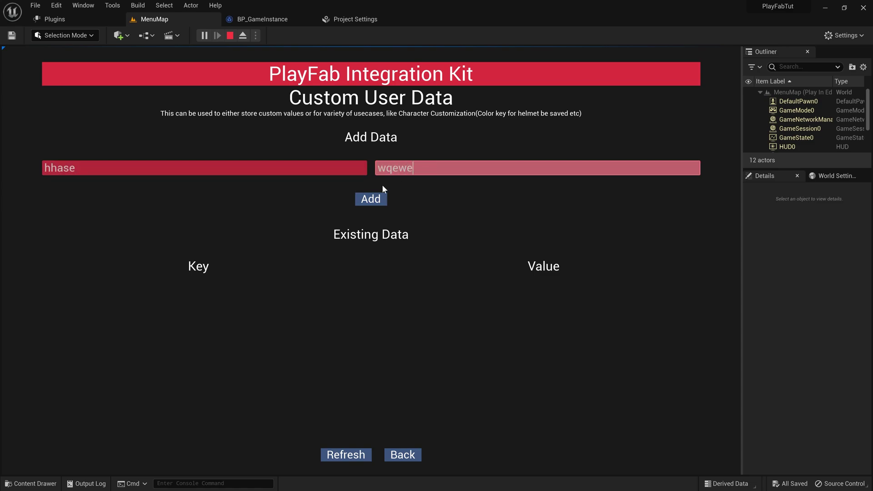
{"action": "left_click", "coordinate": [377, 196]}
{"action": "left_click", "coordinate": [357, 301]}
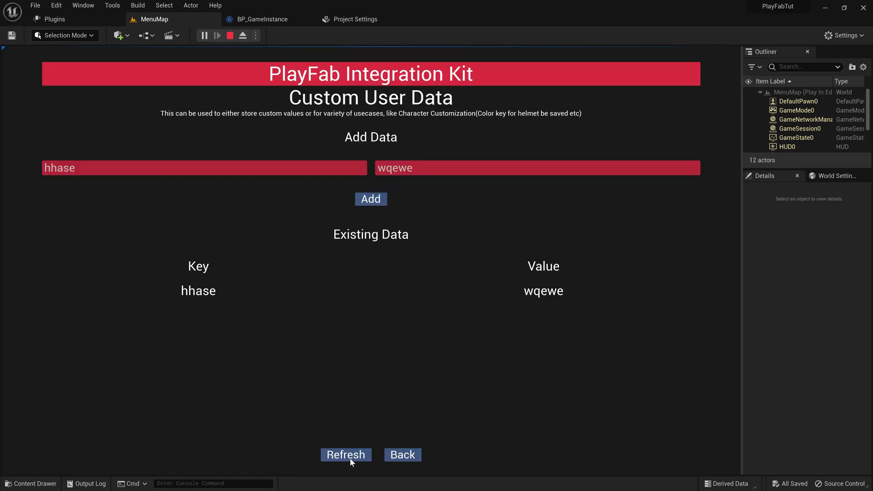
{"action": "left_click", "coordinate": [392, 456]}
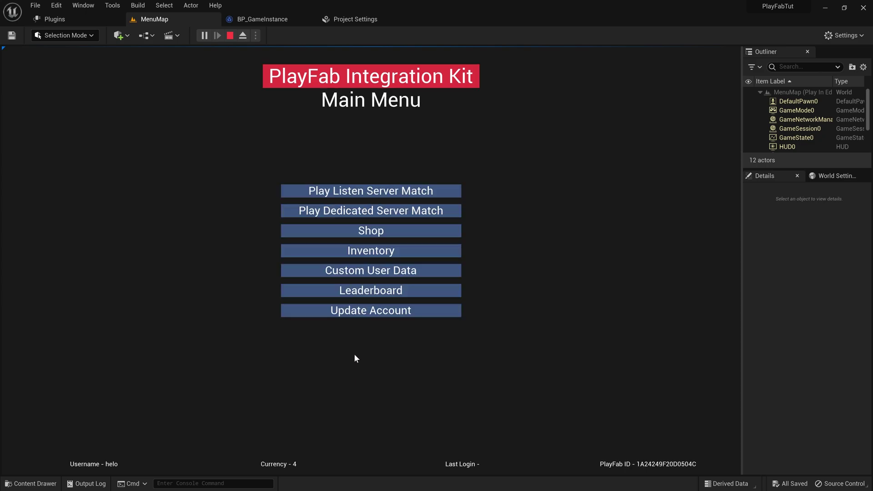
Step: View the game's leaderboard and check the KillLeaderboard request and response in the output log
{"action": "left_click", "coordinate": [361, 293]}
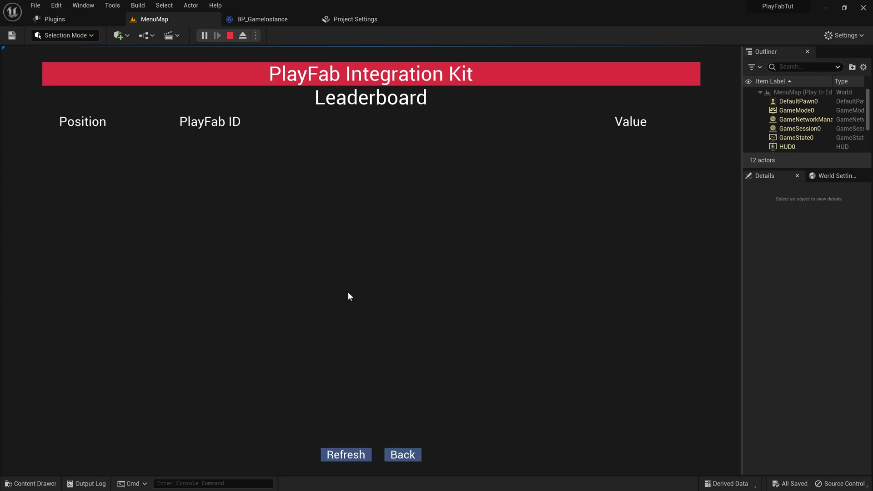
{"action": "left_click", "coordinate": [404, 456]}
{"action": "left_click", "coordinate": [90, 483]}
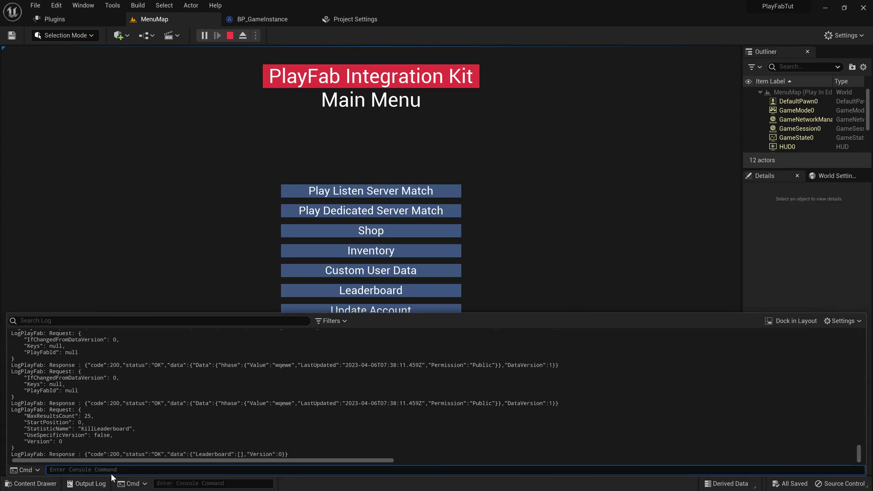
{"action": "left_click_drag", "start_coordinate": [195, 454], "coordinate": [221, 454]}
{"action": "left_click", "coordinate": [233, 273]}
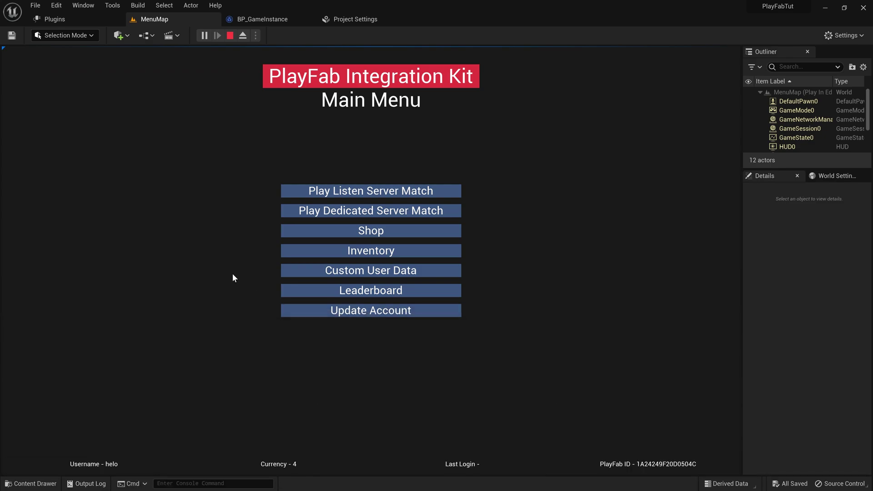
Step: View the game's shop and inventory screens, checking the shop's catalog response in the output log
{"action": "left_click", "coordinate": [355, 233]}
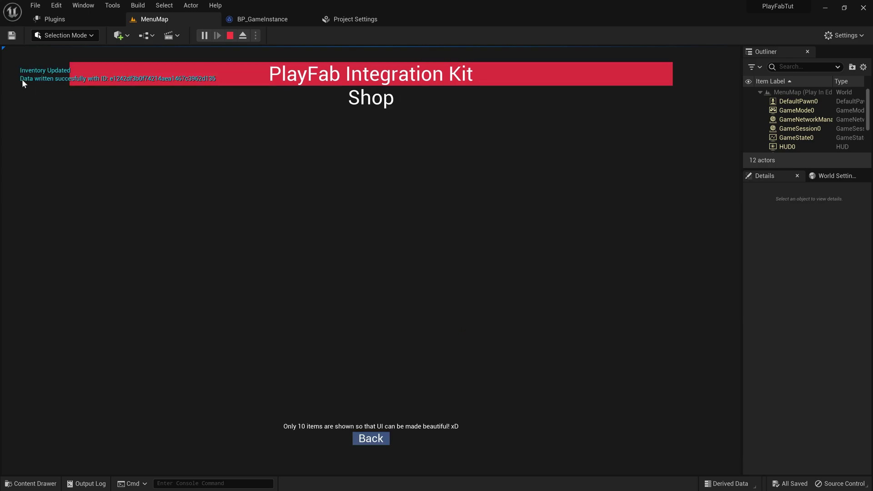
{"action": "left_click", "coordinate": [85, 484]}
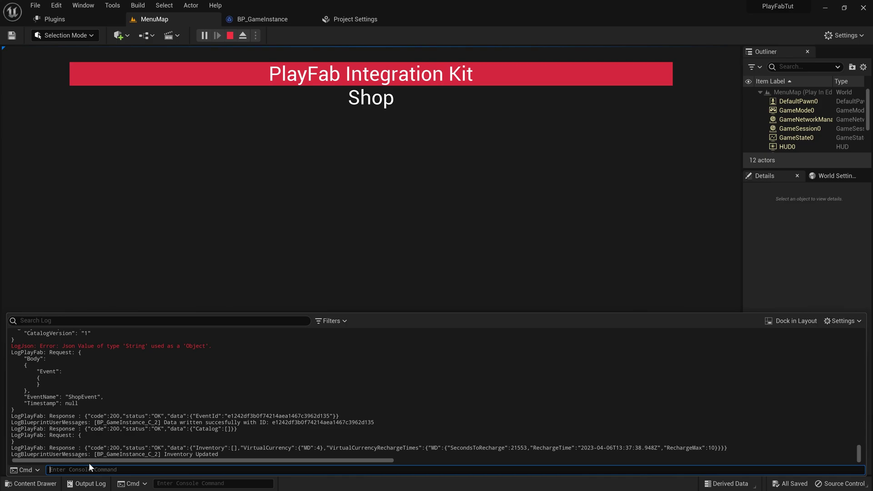
{"action": "left_click", "coordinate": [279, 238]}
{"action": "left_click", "coordinate": [385, 440]}
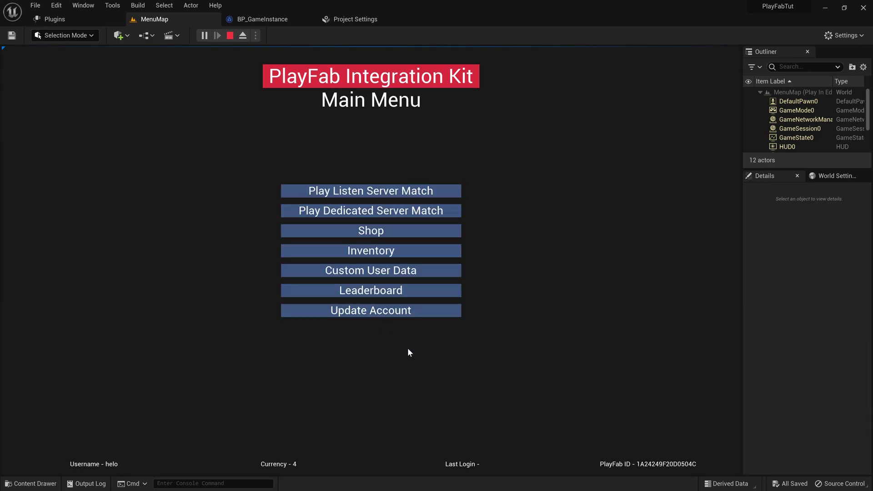
{"action": "left_click", "coordinate": [388, 253]}
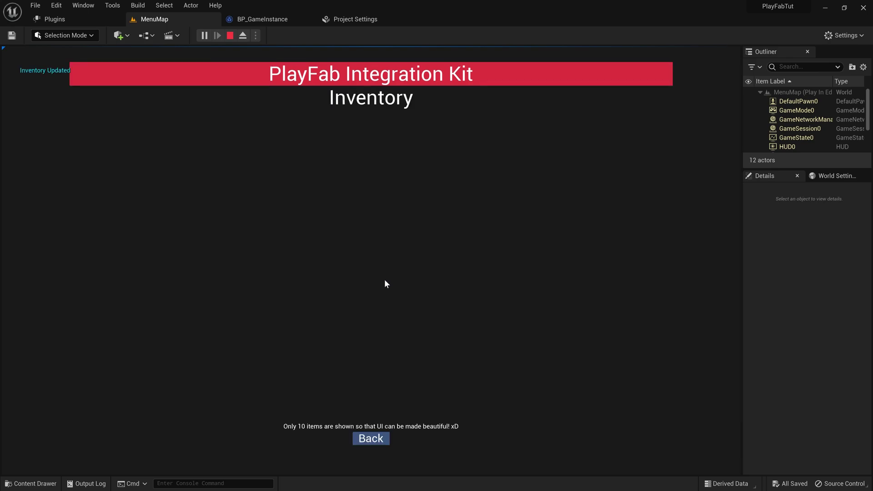
{"action": "left_click", "coordinate": [365, 441]}
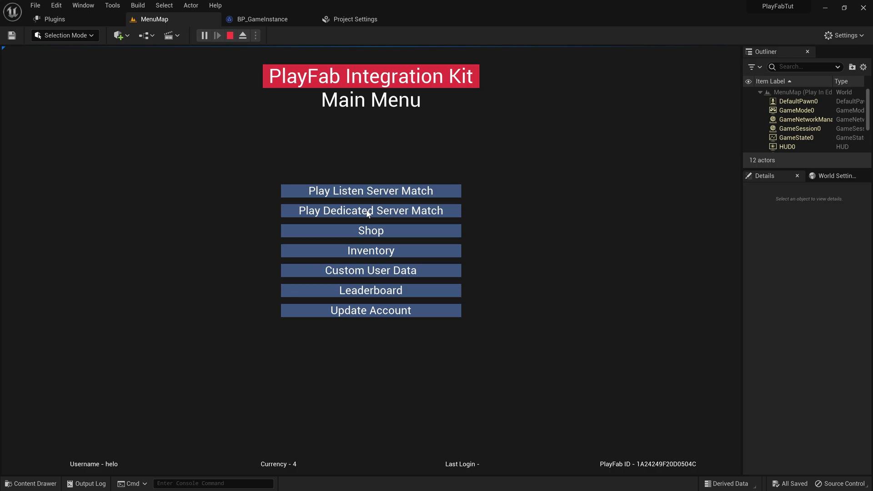
Step: Check the matchmaking ticket request for TestQueue in the output log and stop the play session
{"action": "left_click", "coordinate": [87, 483]}
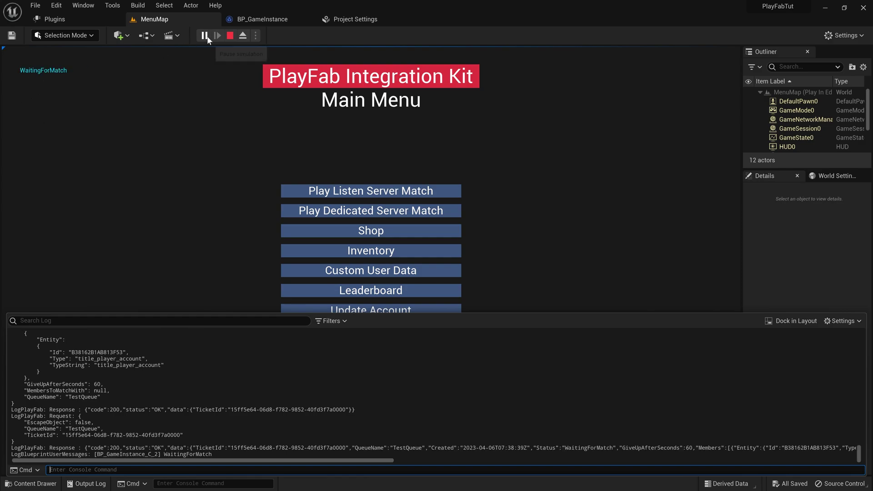
{"action": "left_click", "coordinate": [230, 35]}
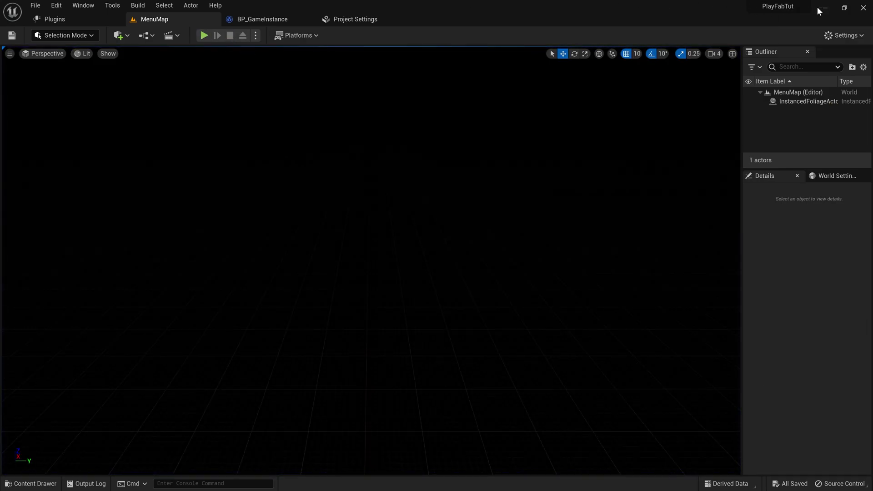